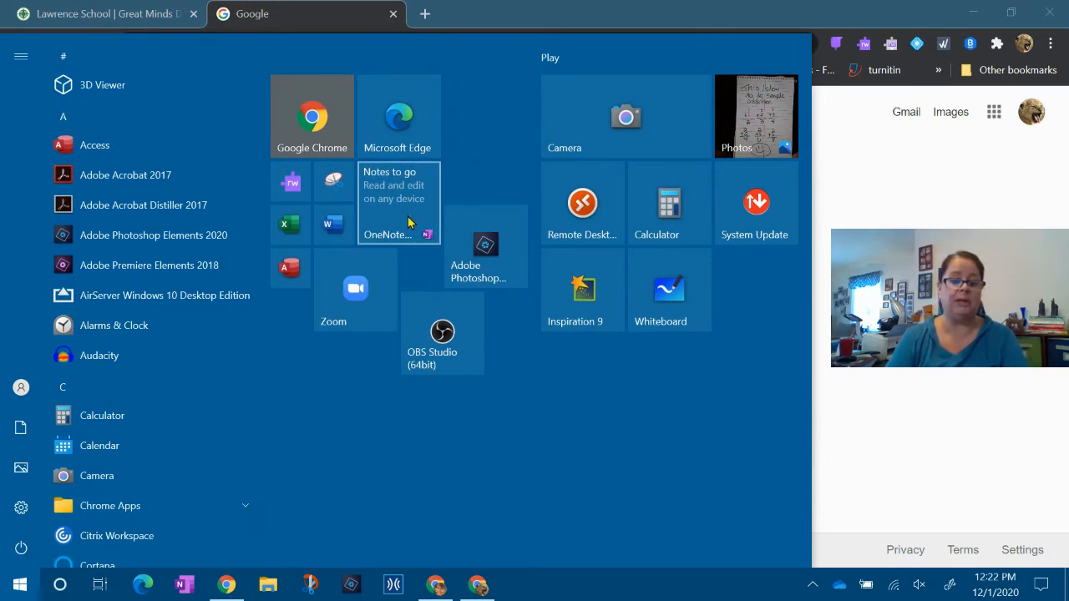
Open the Microsoft 365 Portal from the US Student Bookmarks folder
click(893, 170)
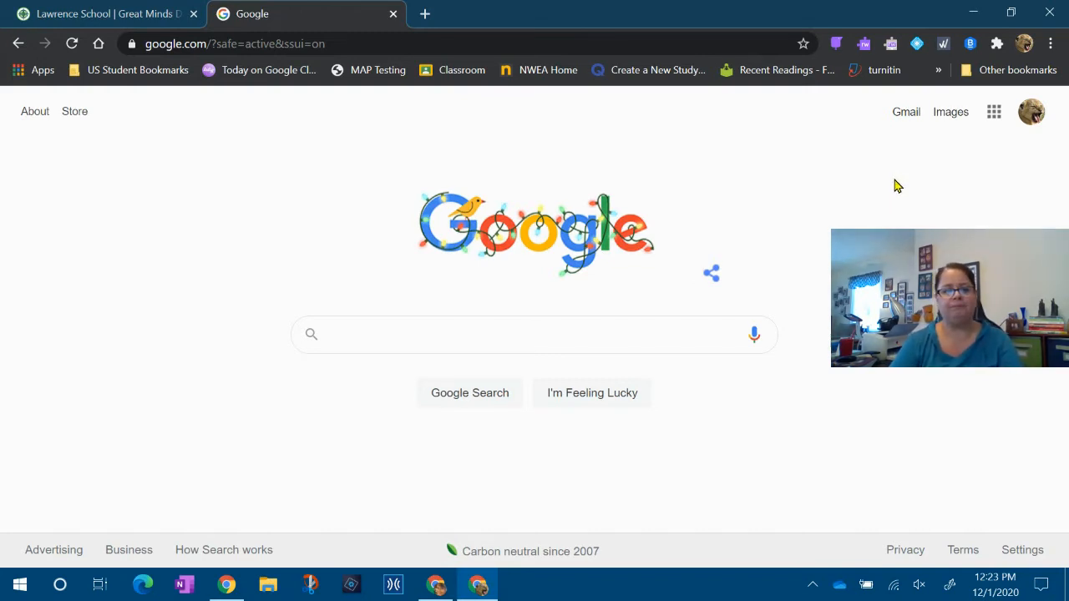
click(130, 70)
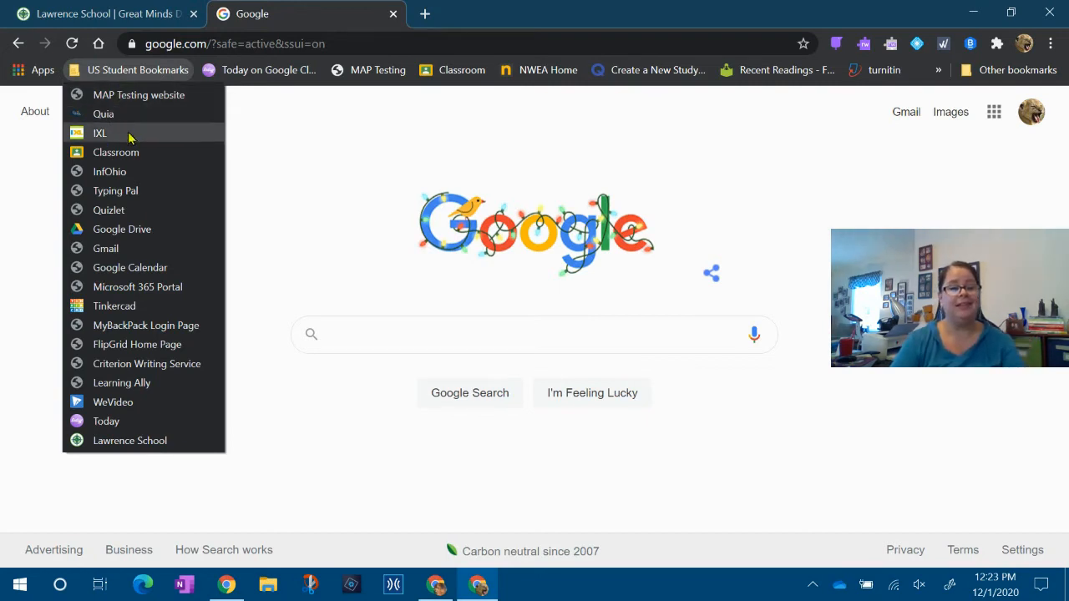
click(148, 286)
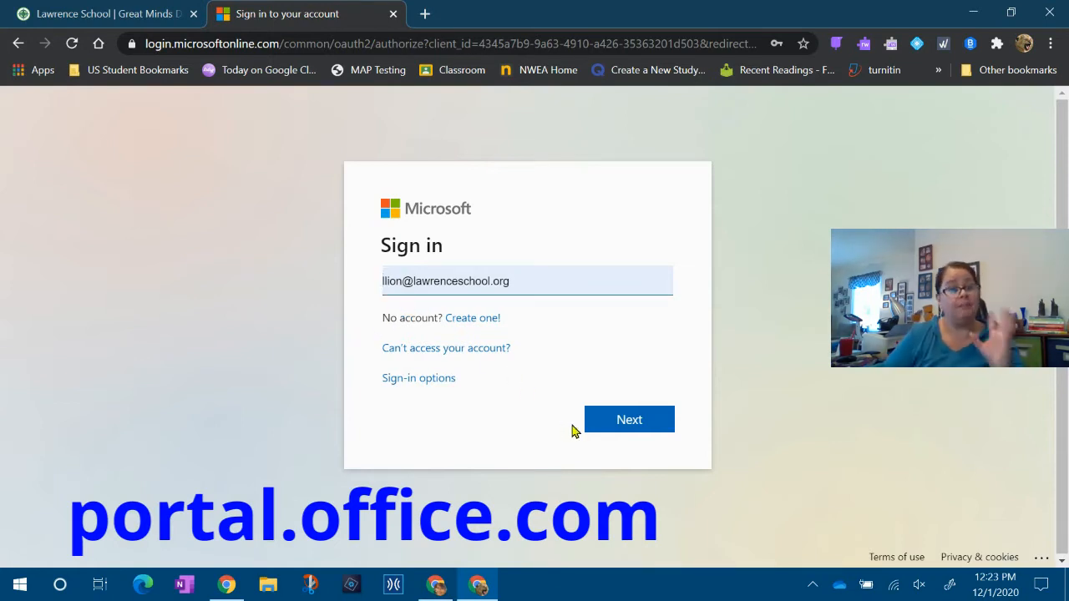
Sign in to the Microsoft school account with the prefilled e-mail and password, choosing to stay signed in without being asked again
click(614, 421)
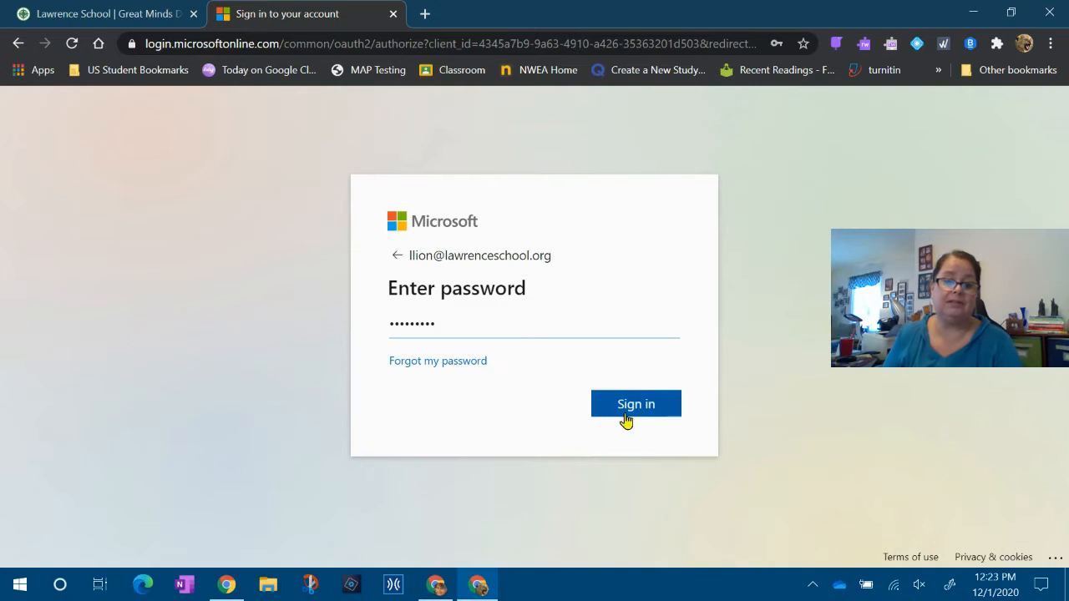
click(625, 414)
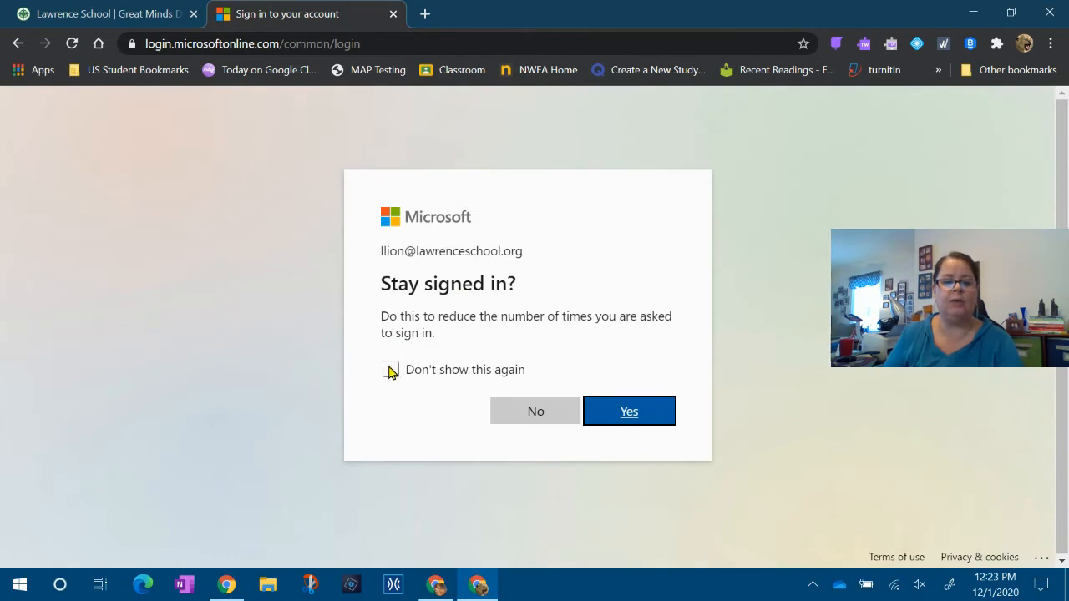
click(390, 370)
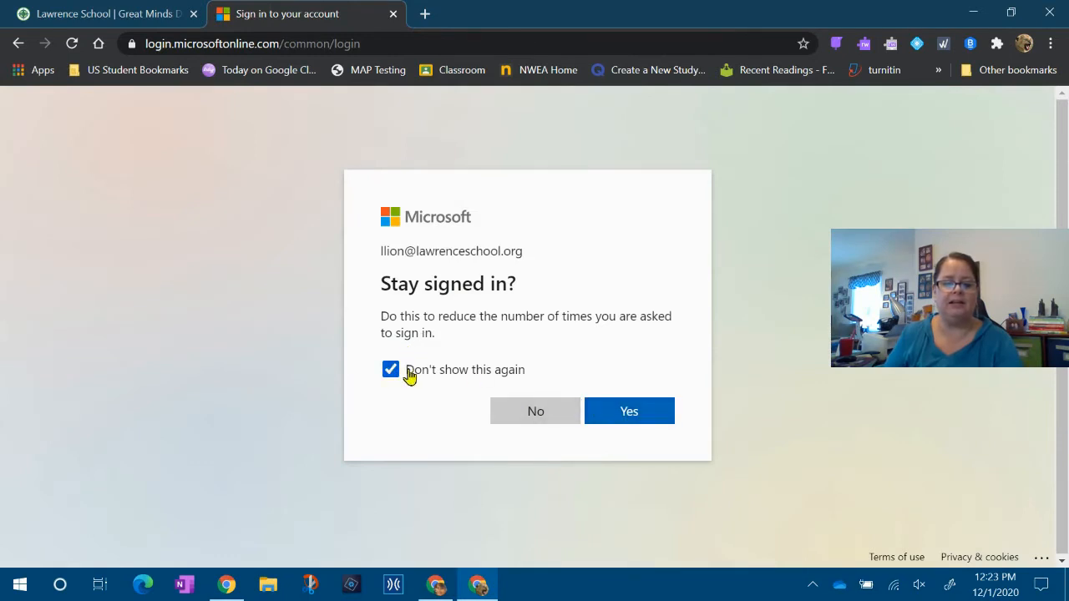
click(642, 418)
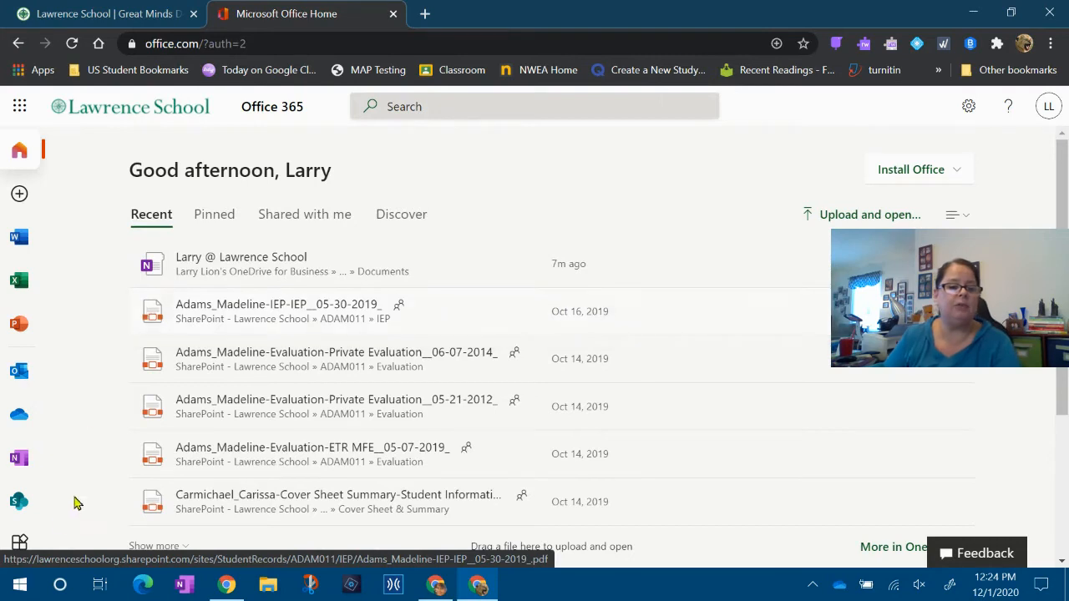
click(20, 584)
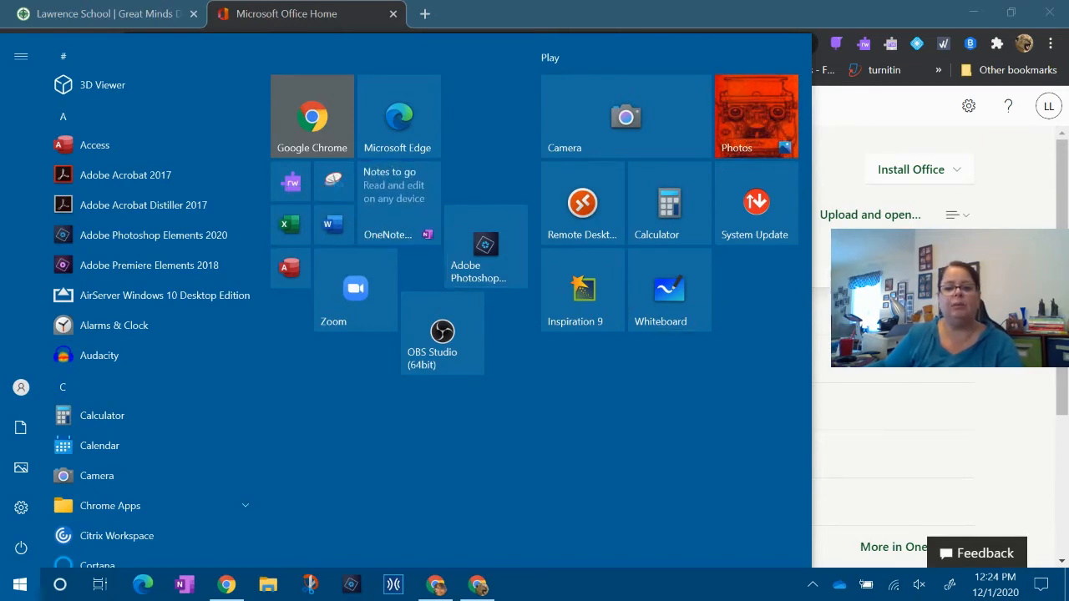
click(839, 269)
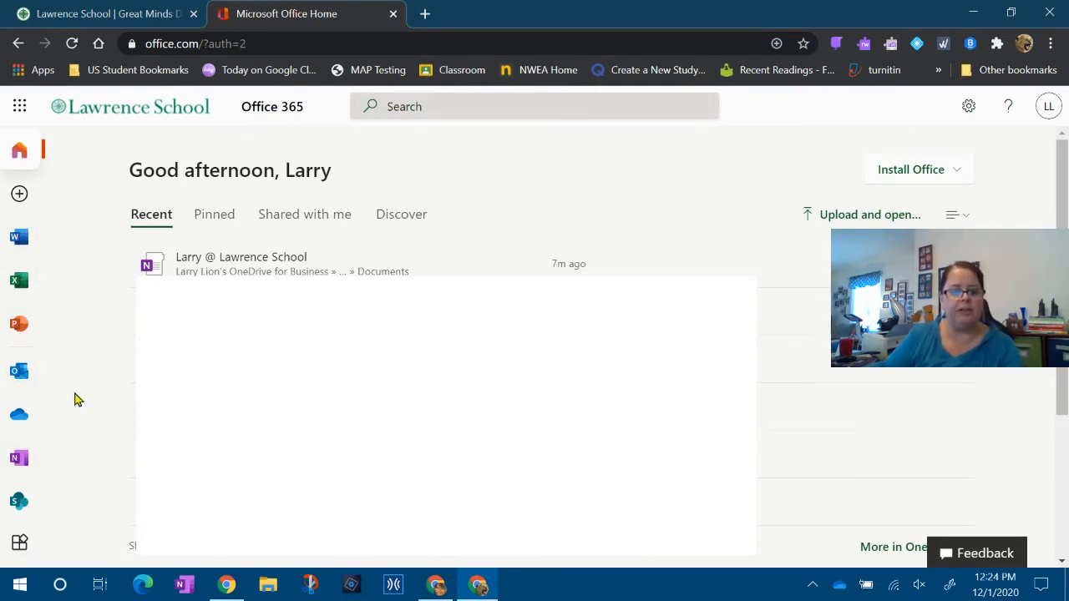
Go to OneNote in Office 365 and open the student's Lawrence School notebook from the My notebooks list
click(23, 459)
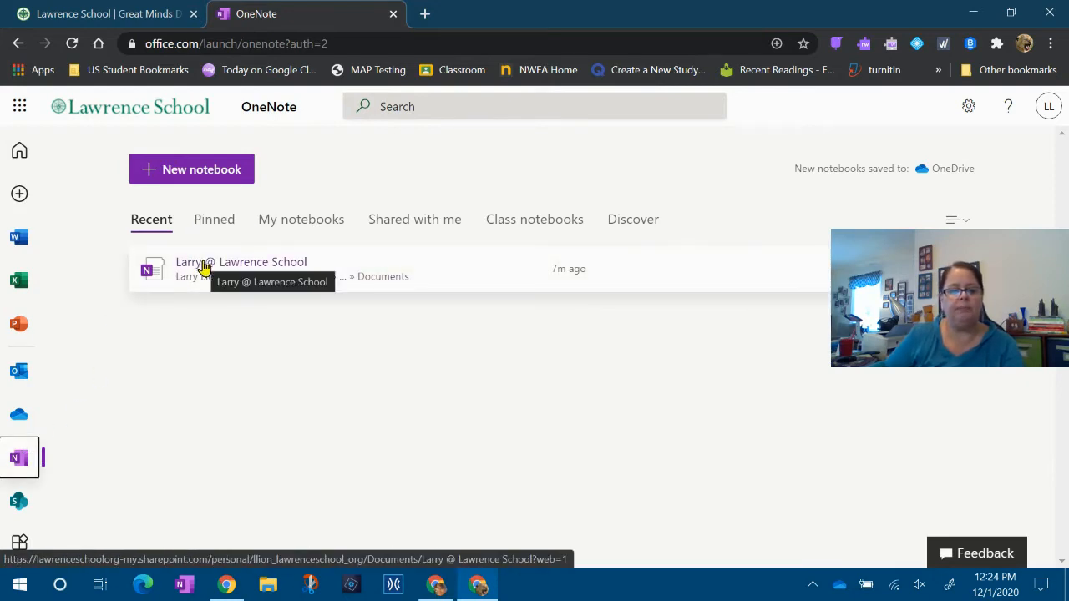
click(285, 227)
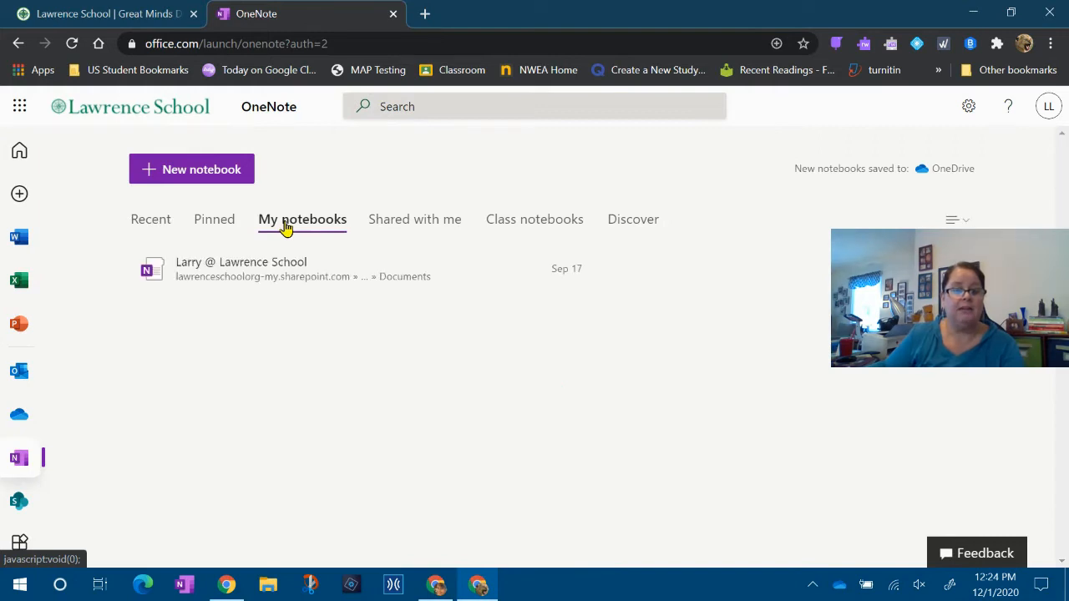
click(154, 226)
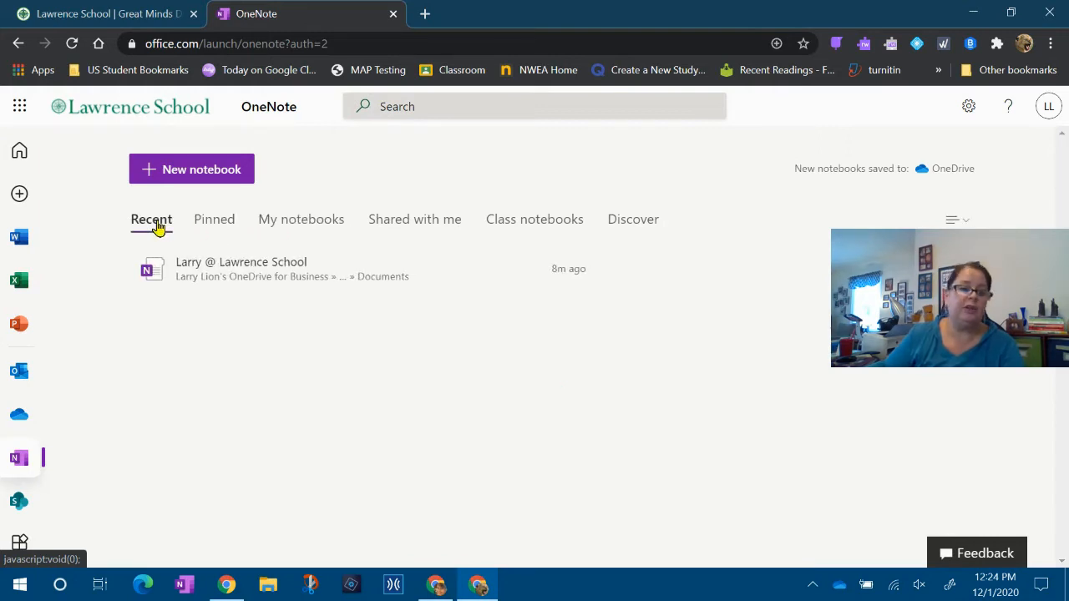
click(280, 228)
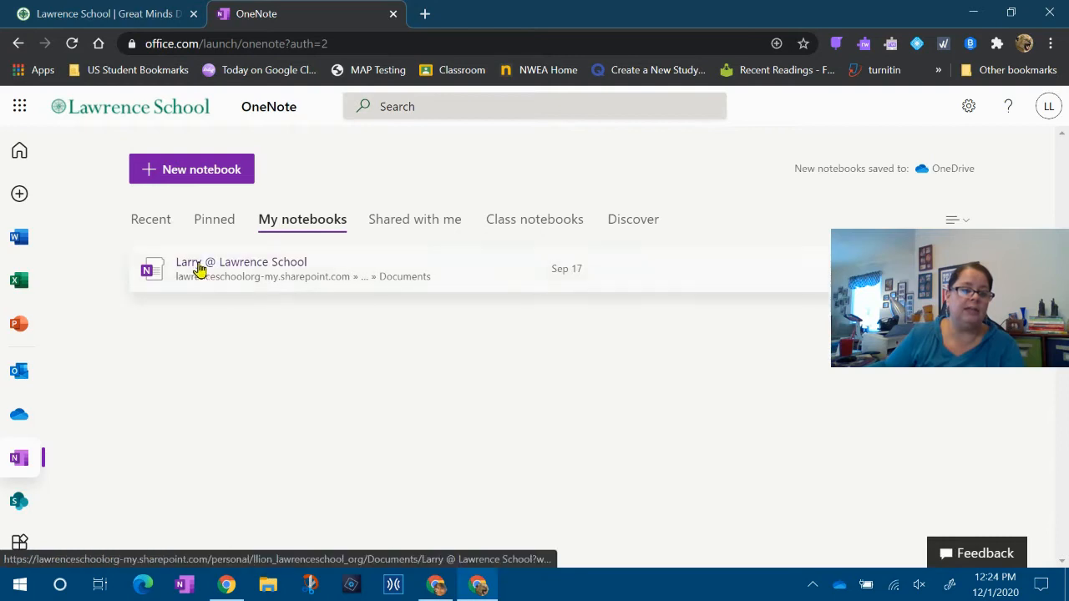
click(245, 270)
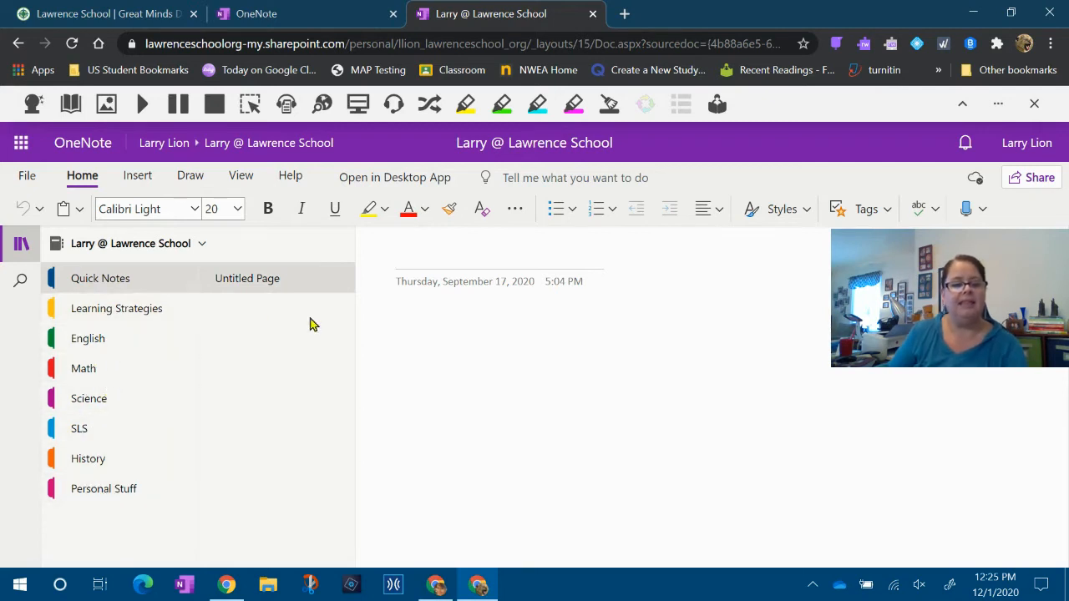
Open the Learning Strategies AT Notes page in the Learning Strategies section and look through its notes
click(153, 314)
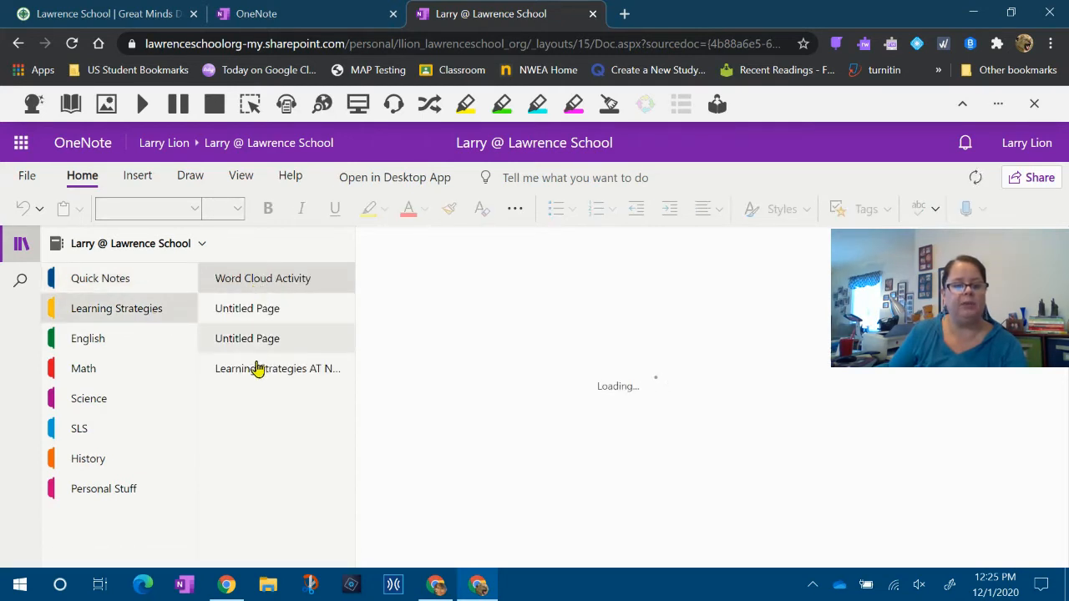
click(257, 376)
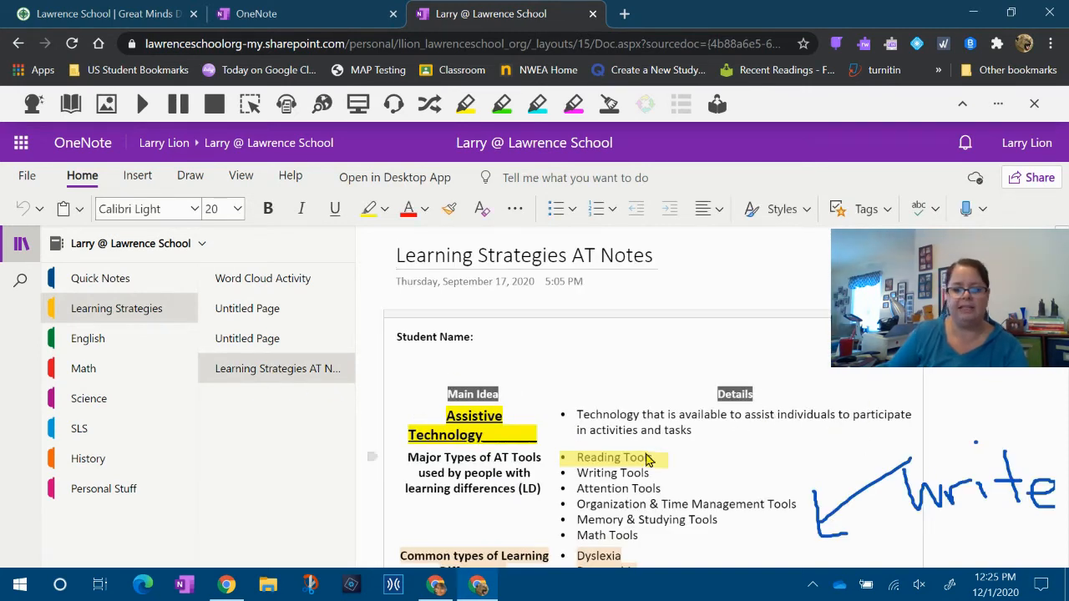
scroll(725, 458, down, 4)
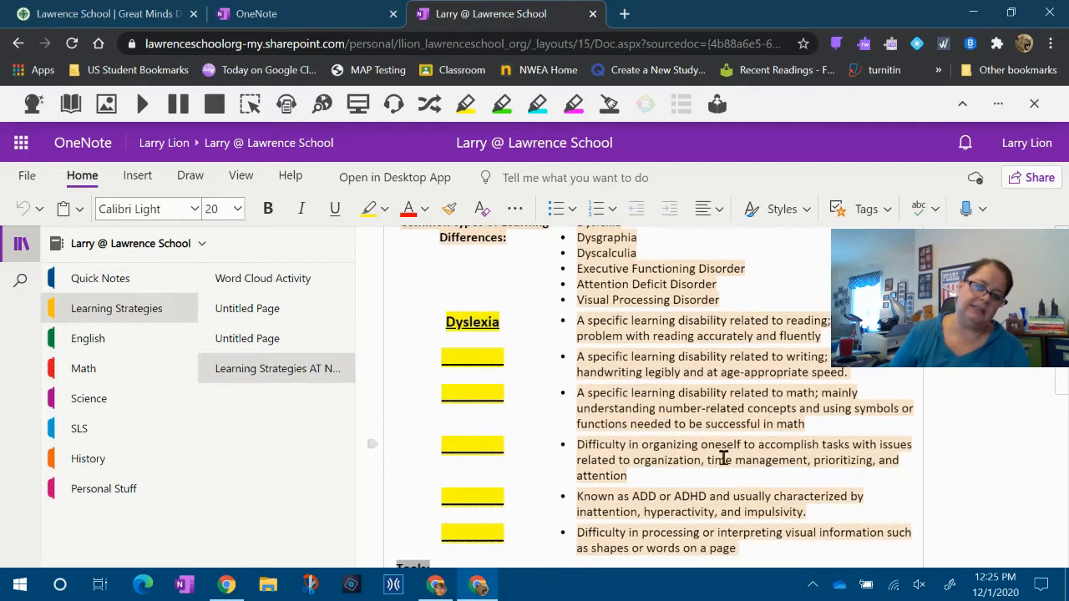
scroll(723, 457, up, 4)
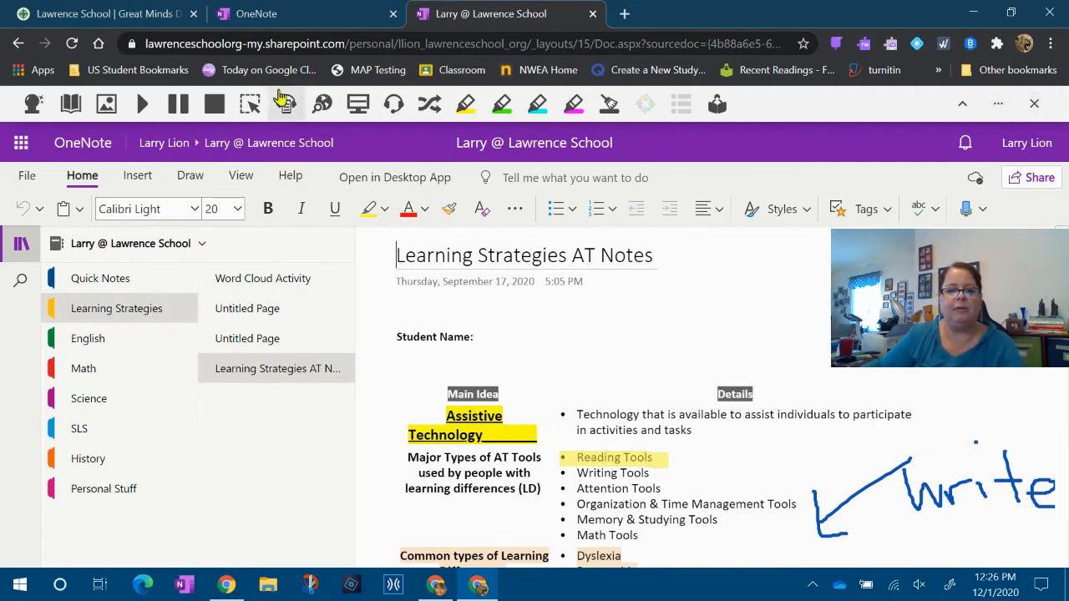
Close the reading toolbar above the notebook and add a new page to the Learning Strategies section
click(1034, 107)
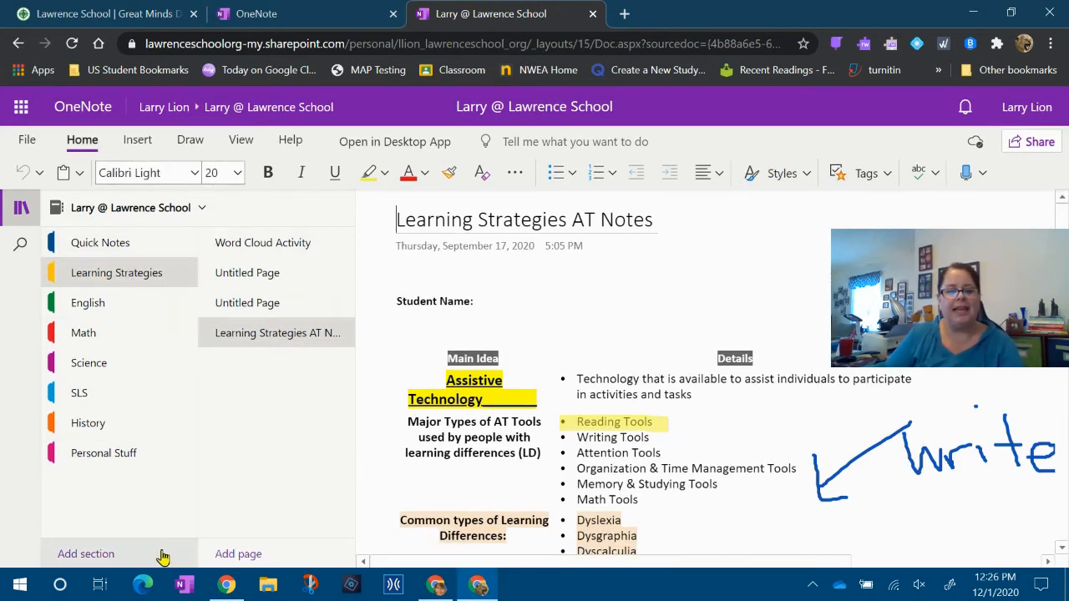
click(250, 558)
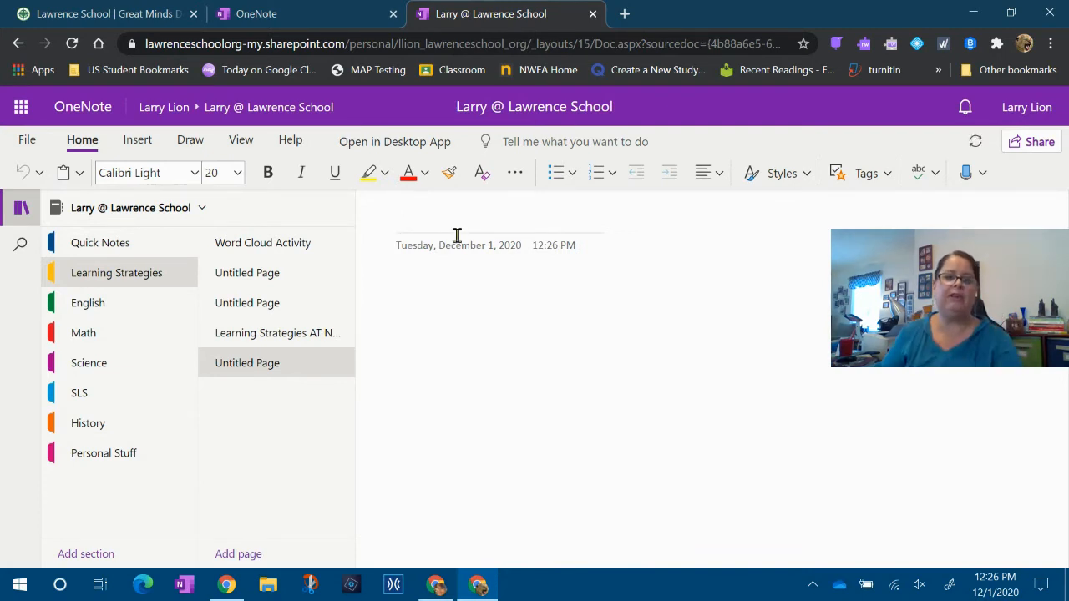
Open Google Classroom in a new browser tab and show the classwork of the Blue 4th Period 9 Learning Strategies class
click(622, 14)
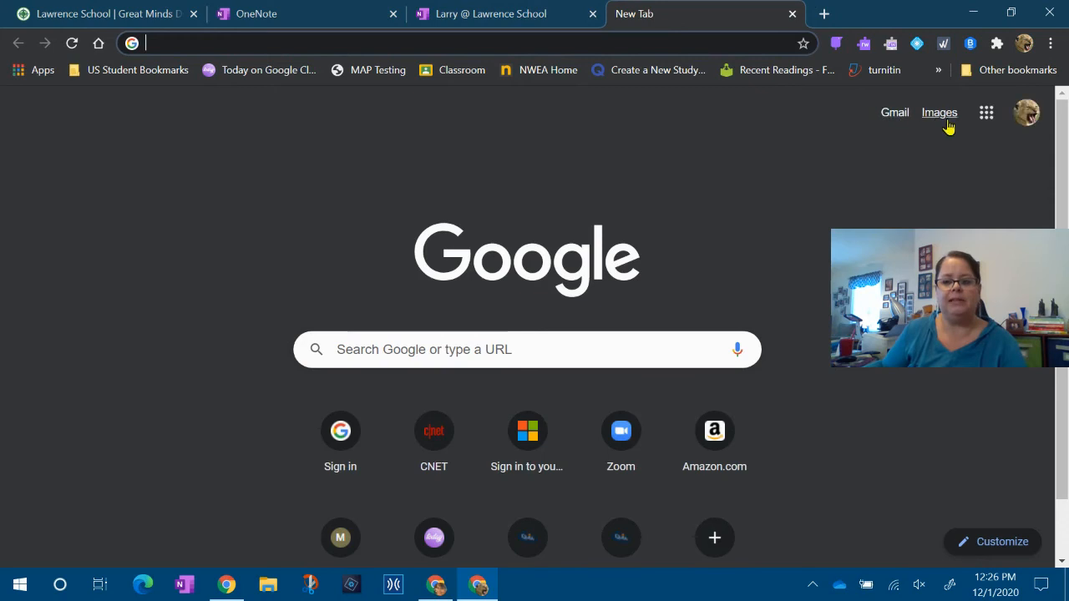
click(986, 112)
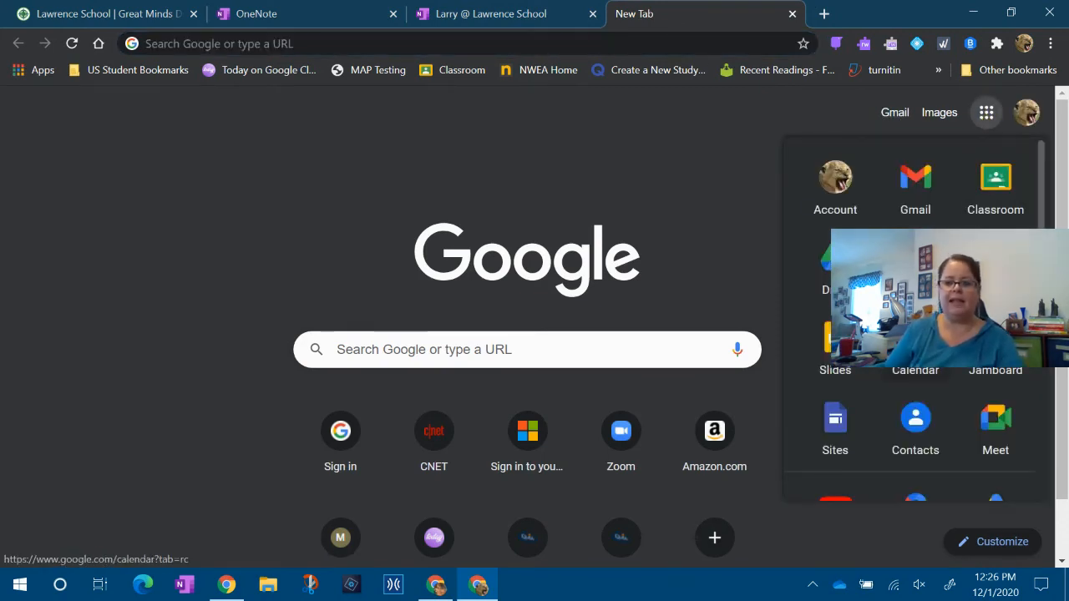
click(998, 173)
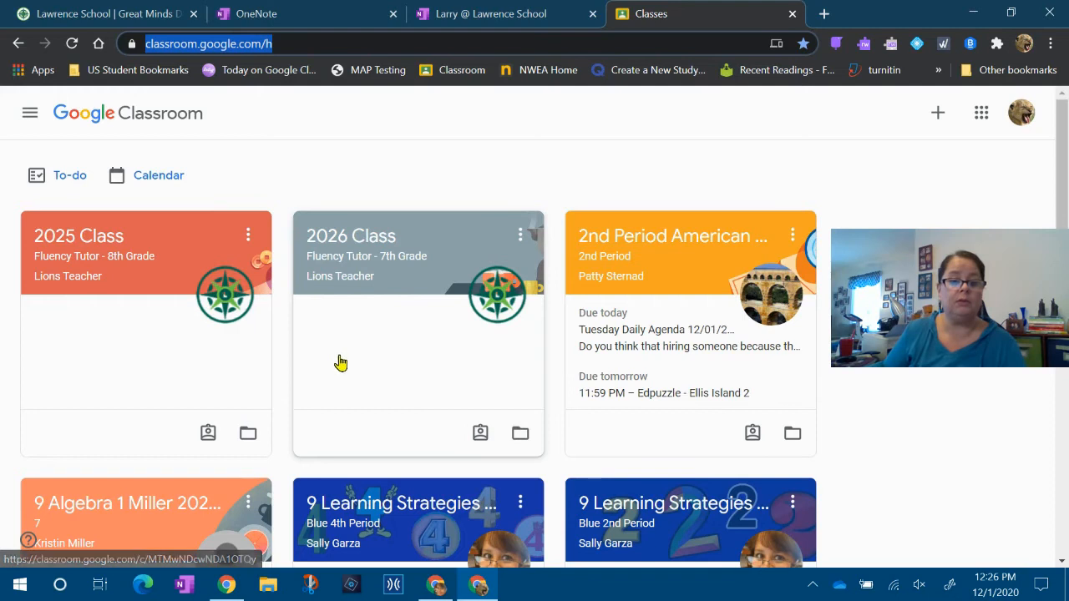
scroll(341, 362, down, 3)
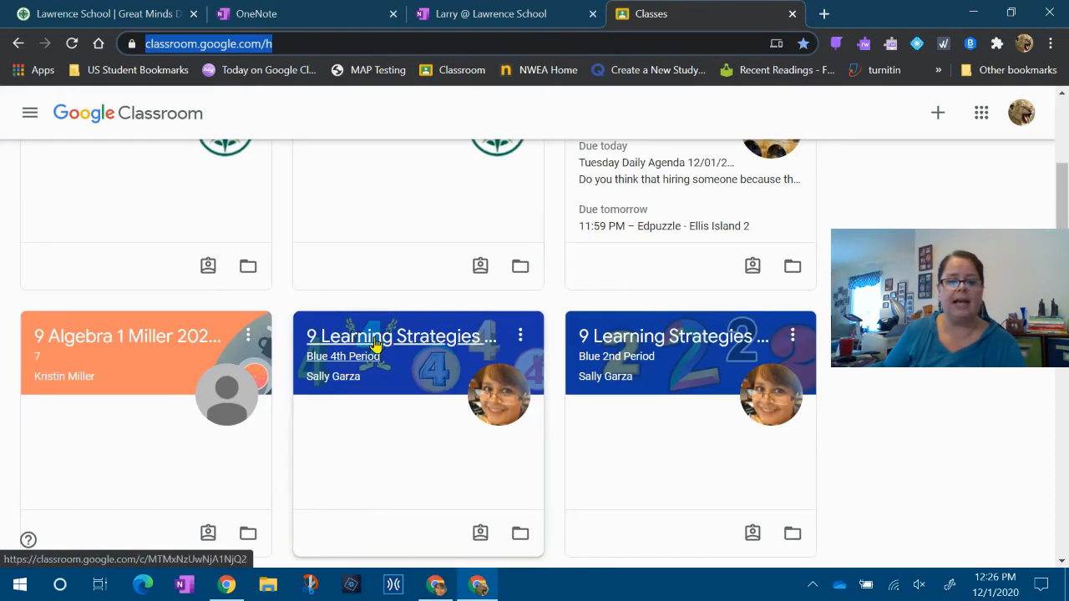
click(375, 344)
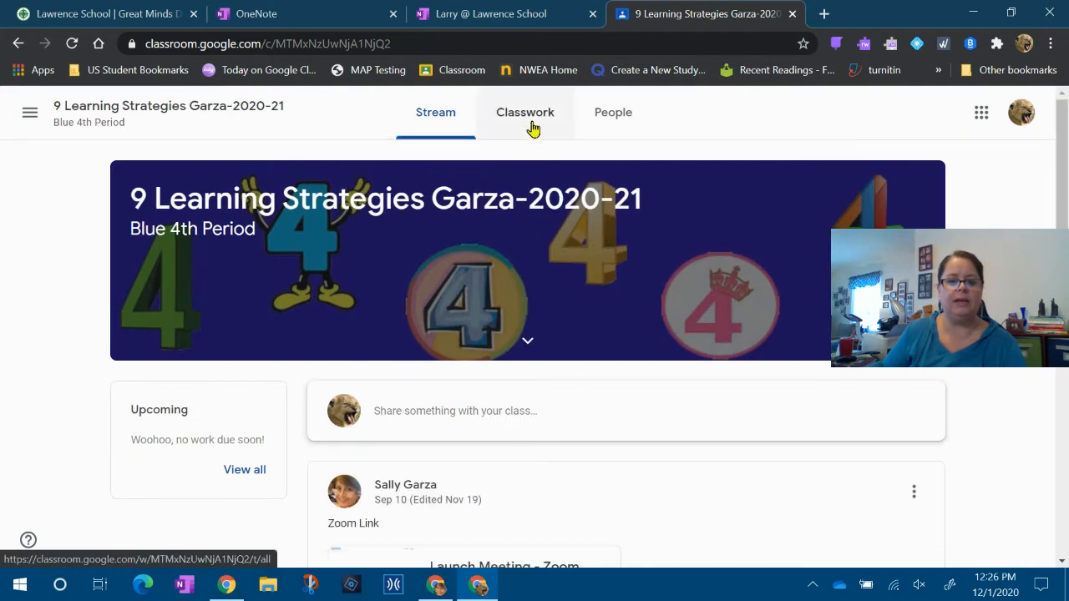
click(531, 130)
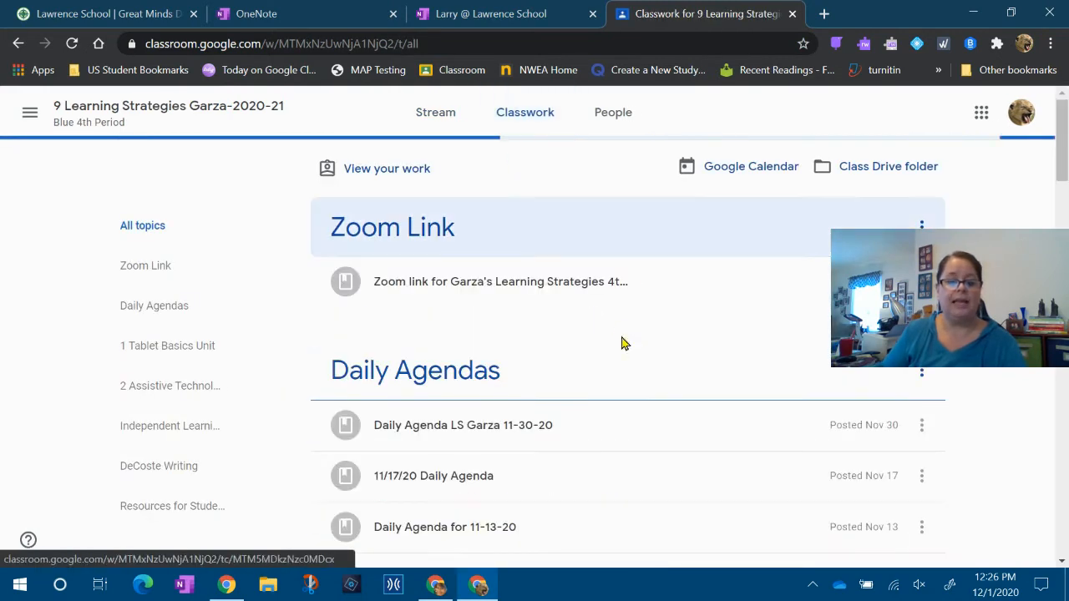
Find the Word Cloud Activity assignment in the classwork and open the student's attached Word Cloud Activity document
scroll(645, 367, down, 10)
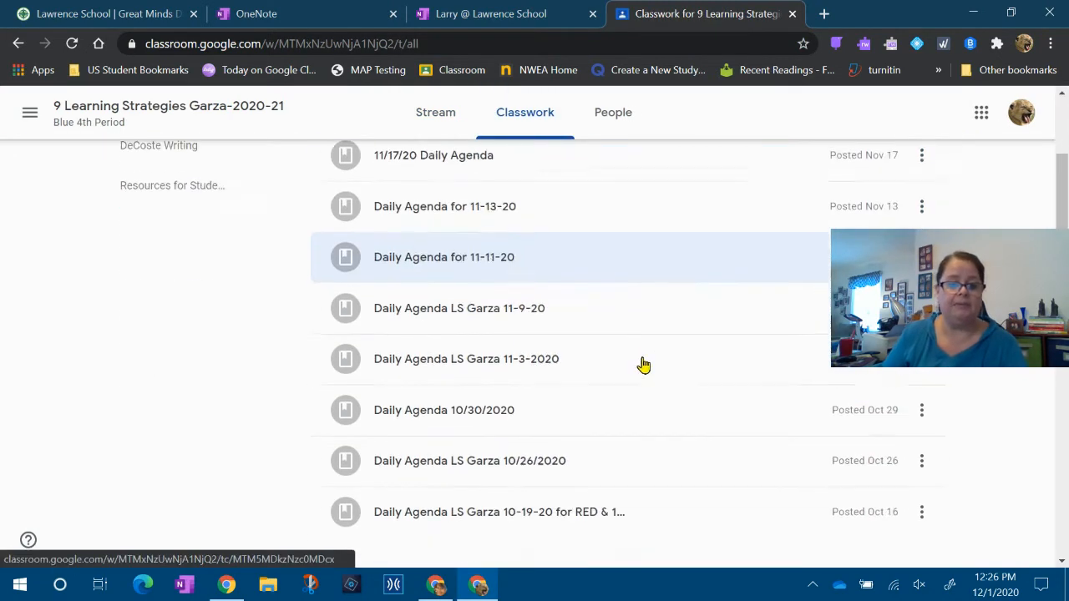
scroll(642, 362, down, 2)
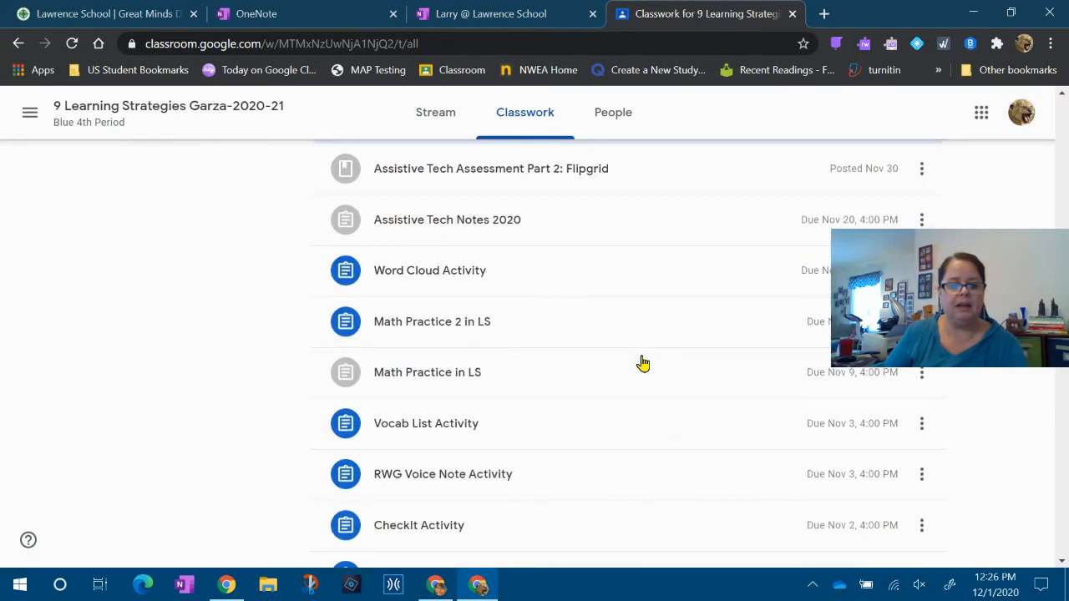
click(551, 279)
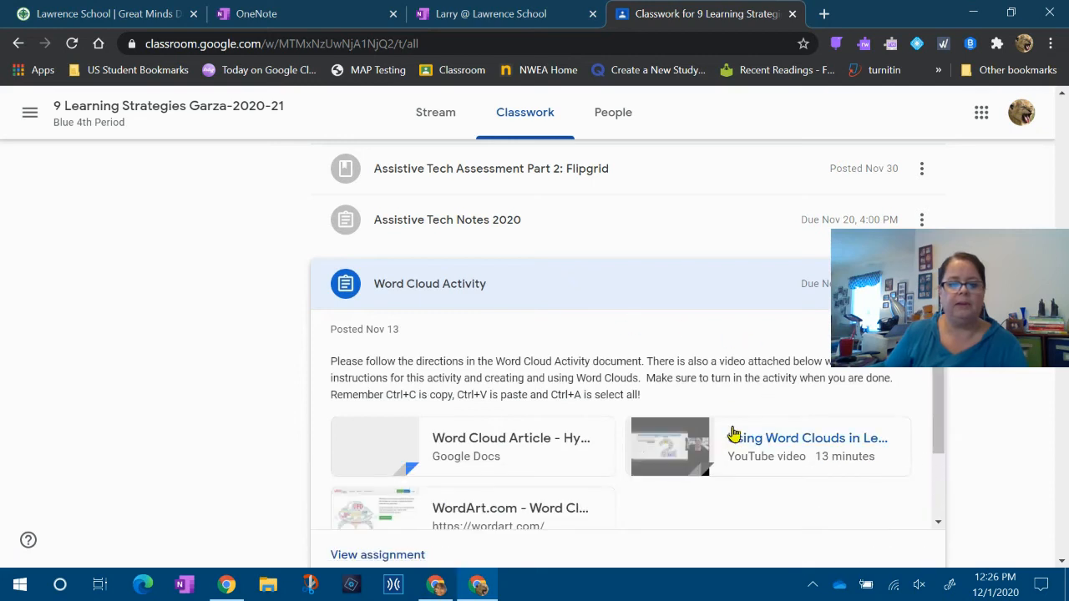
scroll(504, 420, down, 2)
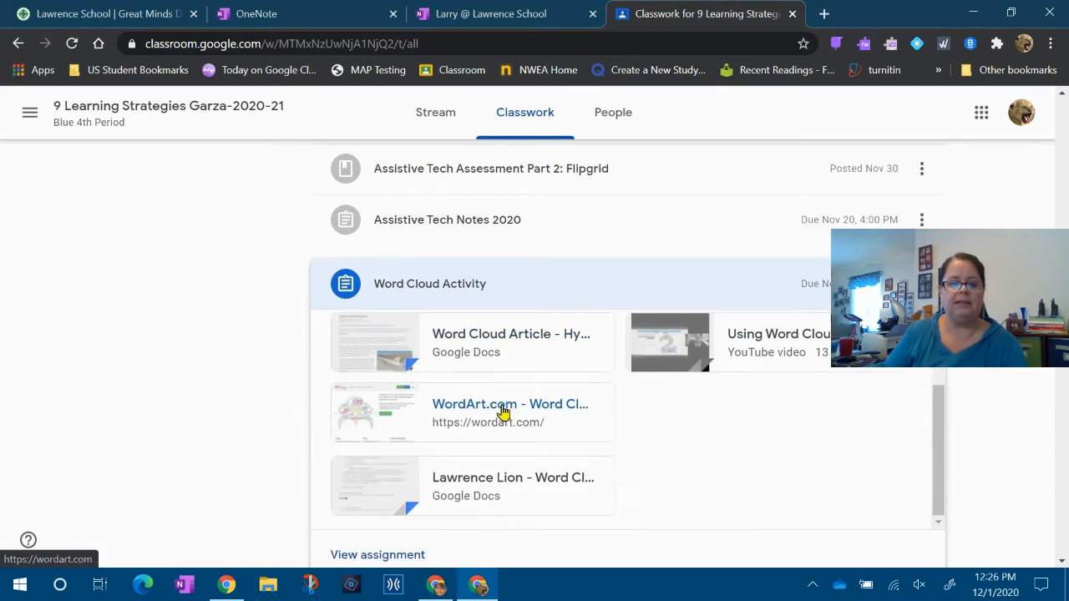
click(484, 482)
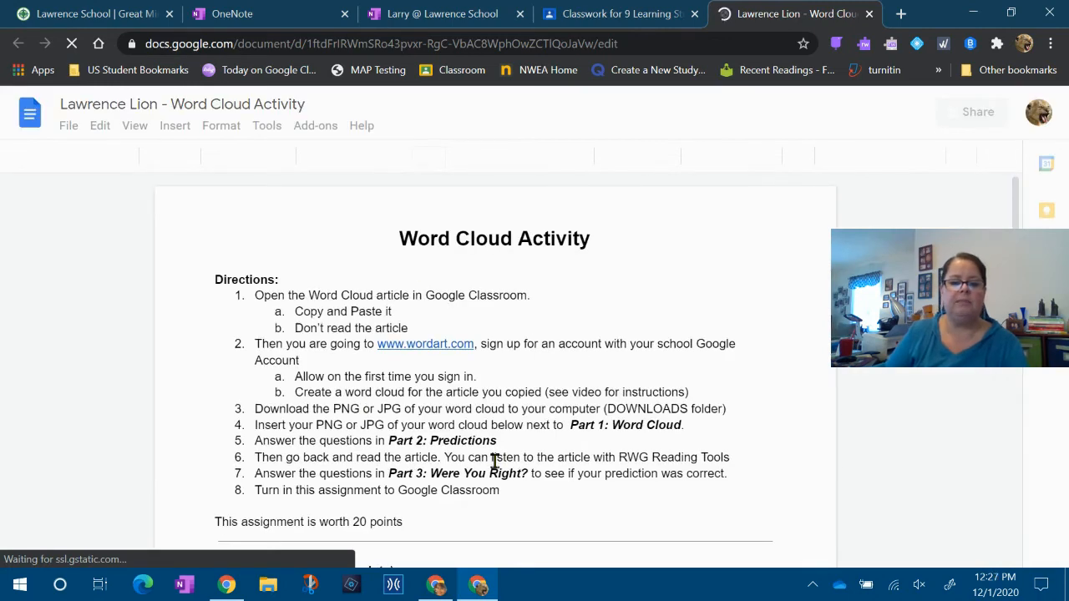
scroll(493, 461, down, 6)
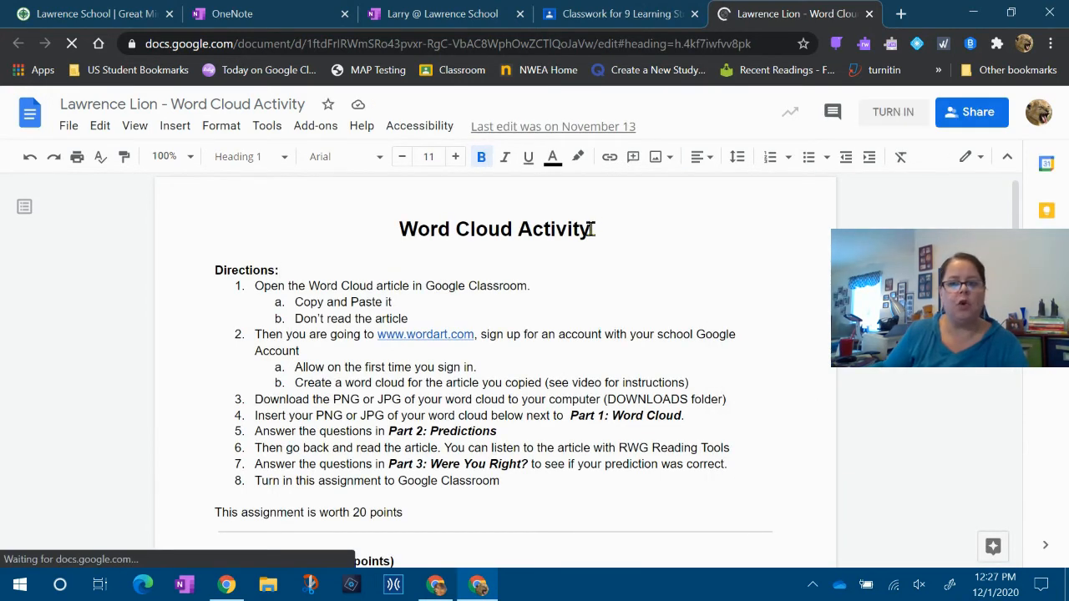
Review the available print destinations for the Word Cloud Activity document, including the OneNote printers, and leave the print dialog without printing
click(77, 158)
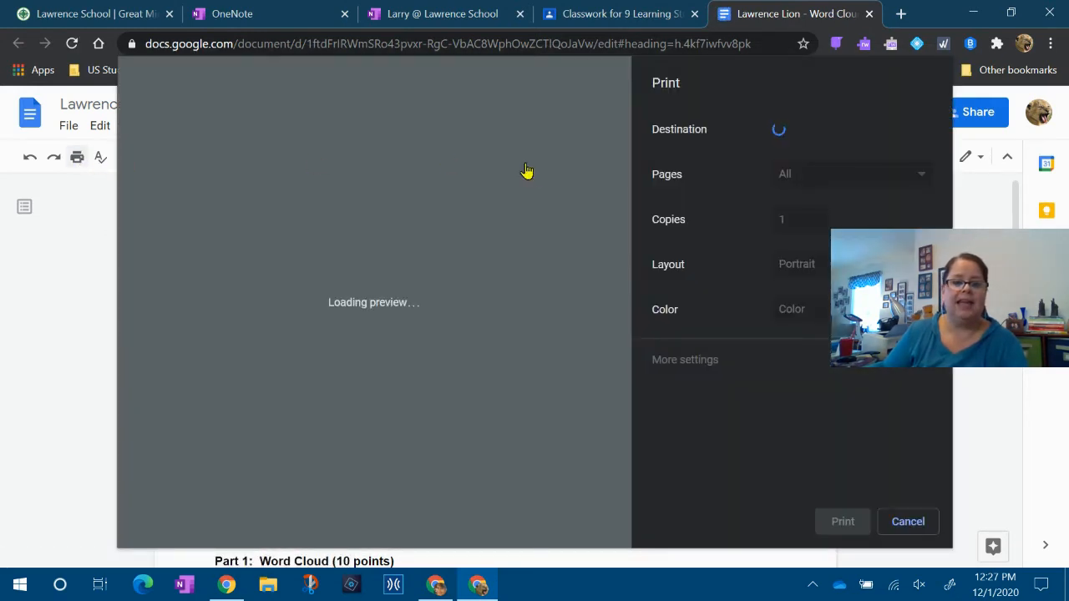
click(790, 133)
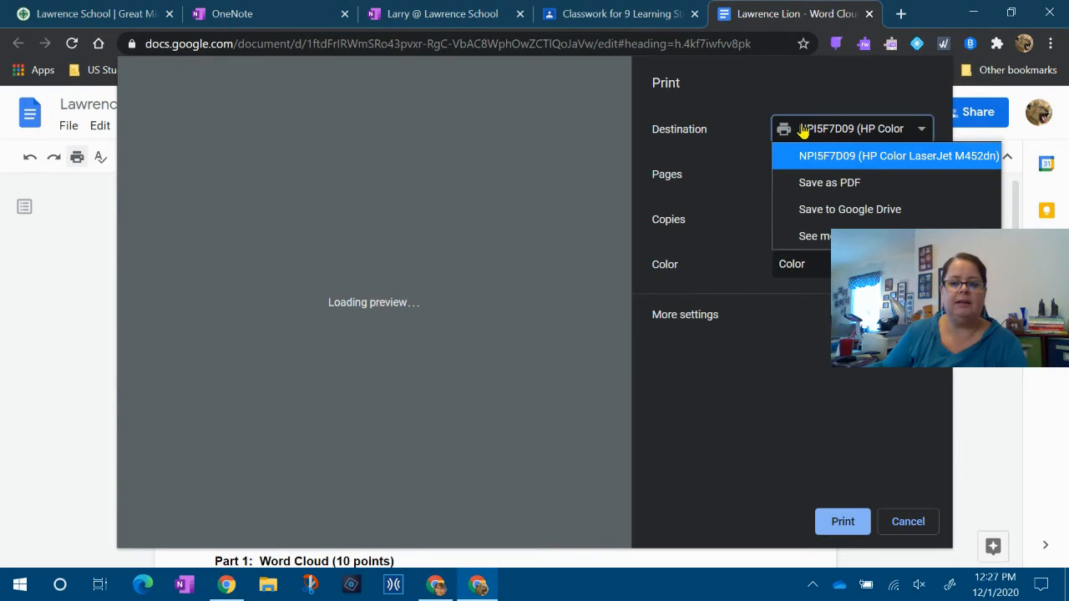
click(803, 236)
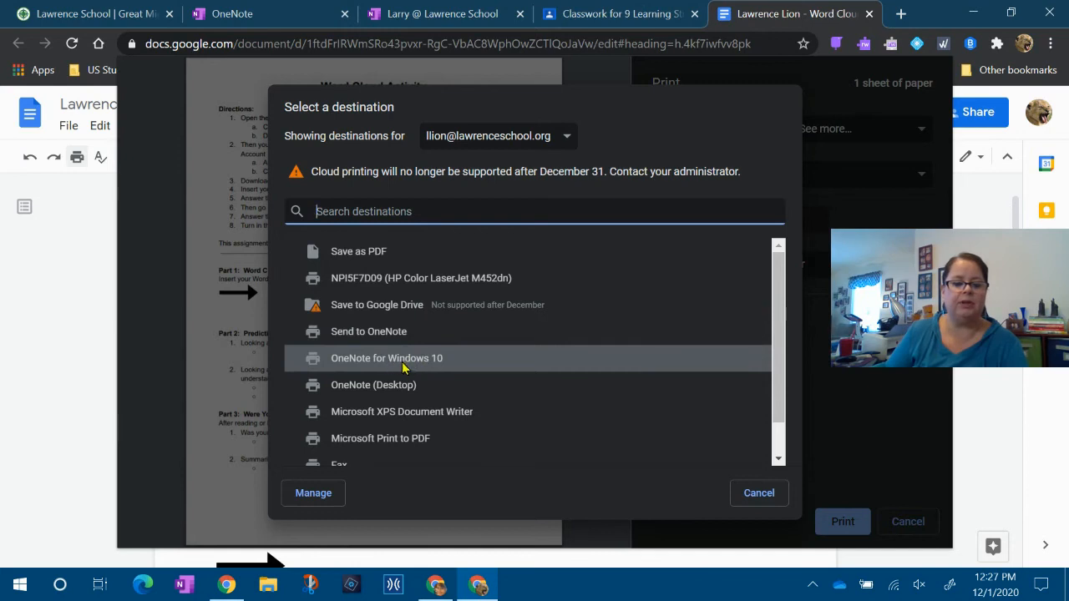
click(758, 491)
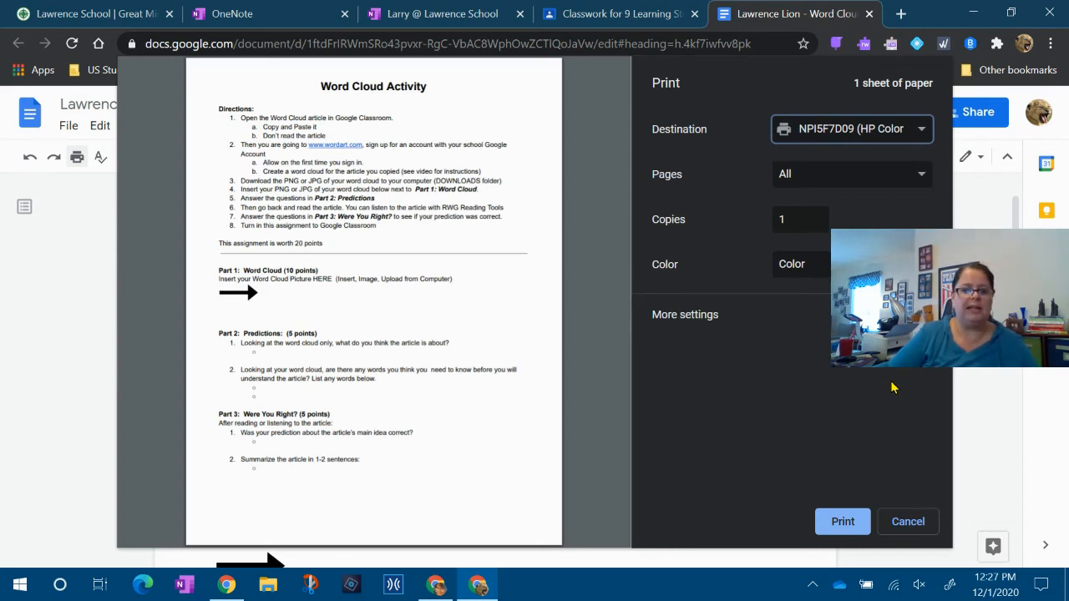
click(899, 522)
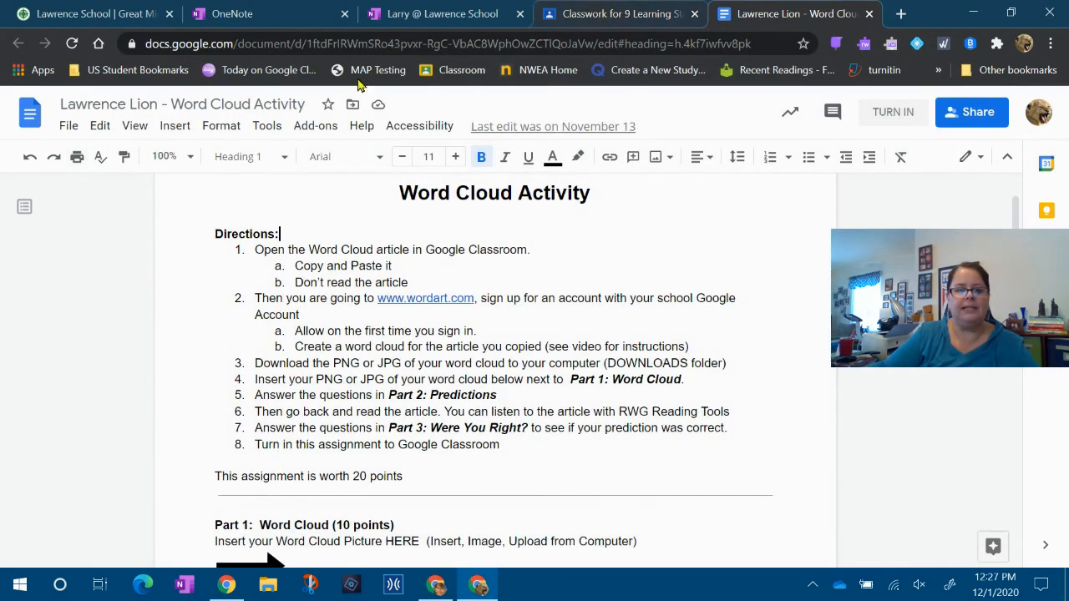
Download the Word Cloud Activity document as a PDF and dismiss the download bar
click(66, 127)
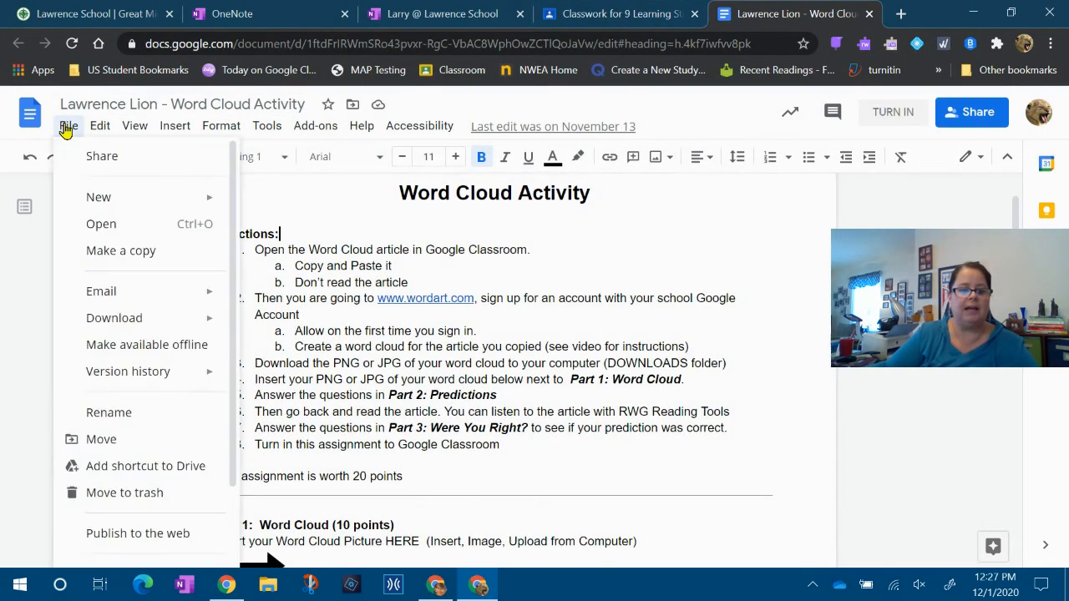
mouse_move(127, 318)
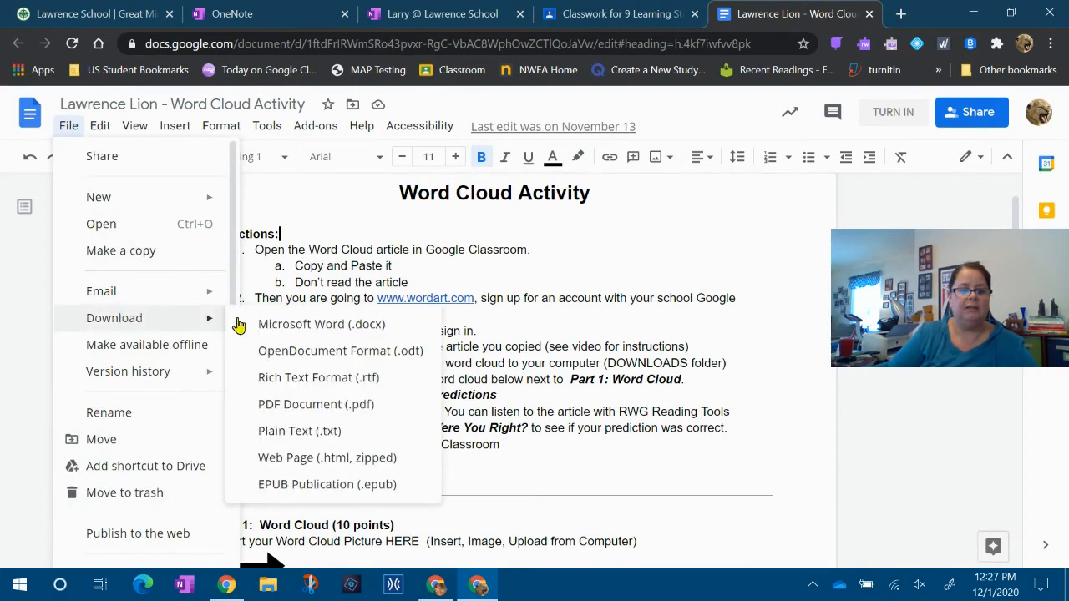
click(274, 404)
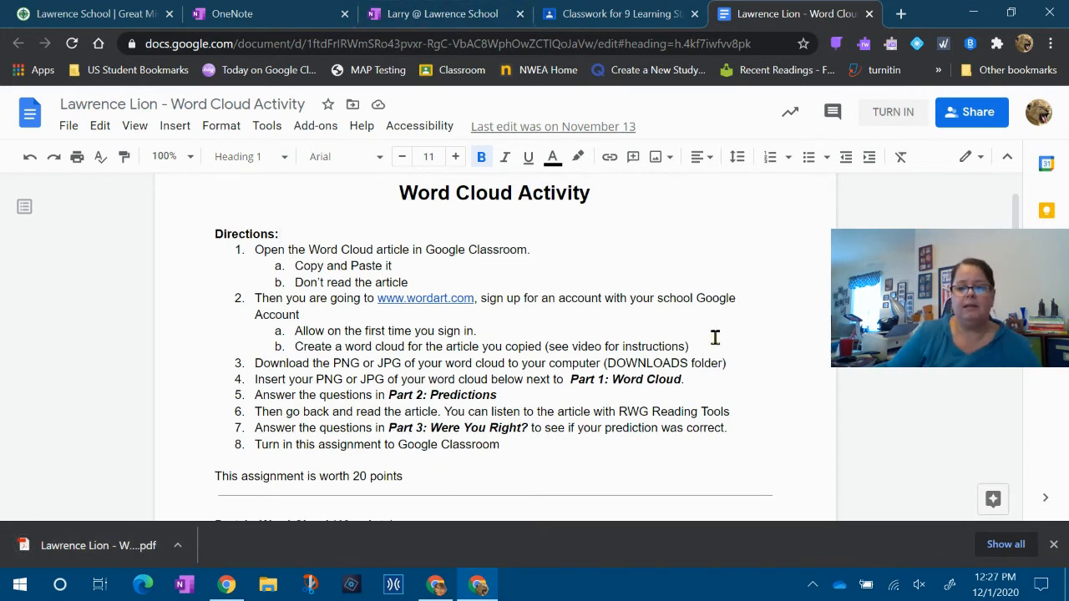
click(1054, 544)
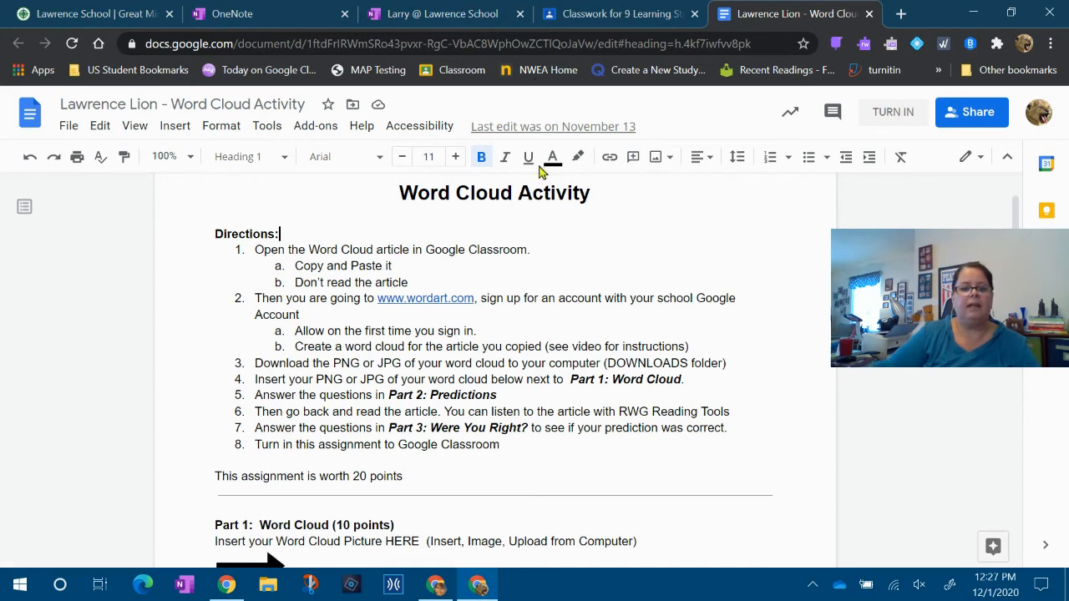
In the OneNote notebook, insert a file printout of the Word Cloud Activity PDF from the Downloads folder on the untitled Learning Strategies page
click(445, 15)
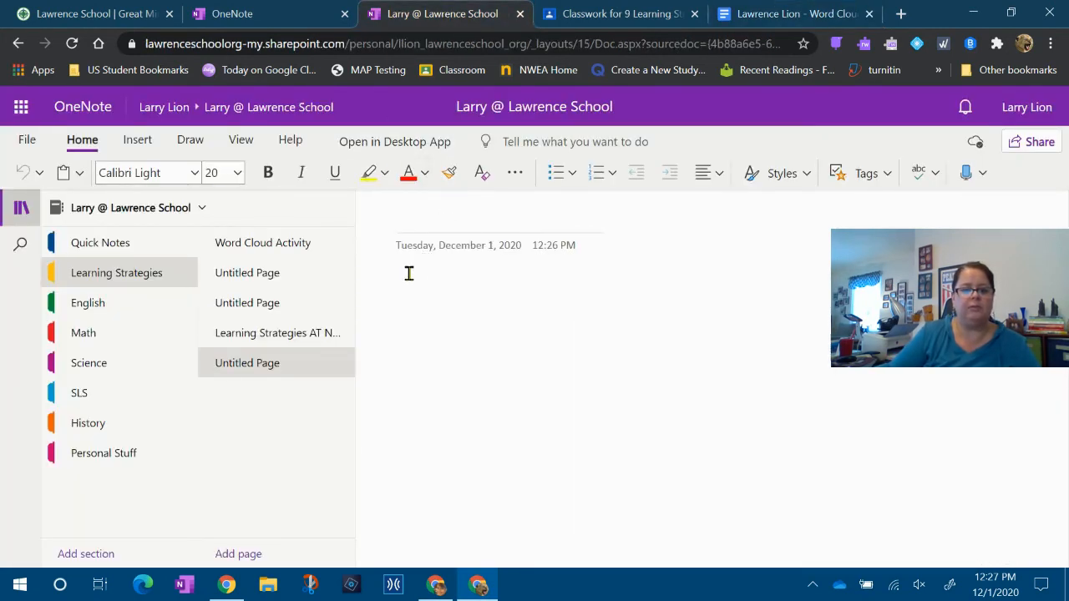
click(407, 219)
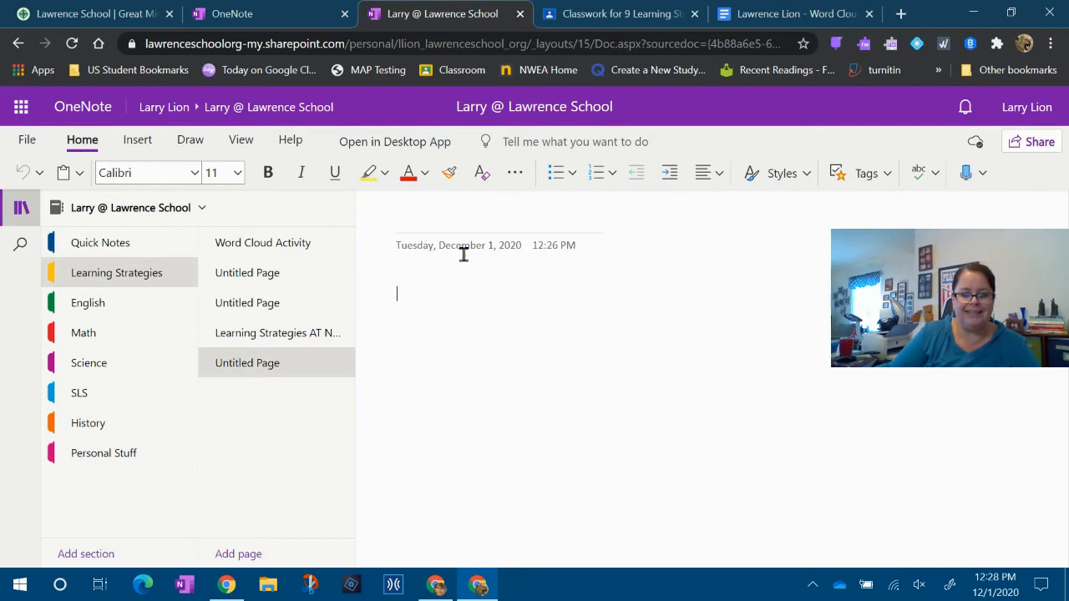
click(139, 142)
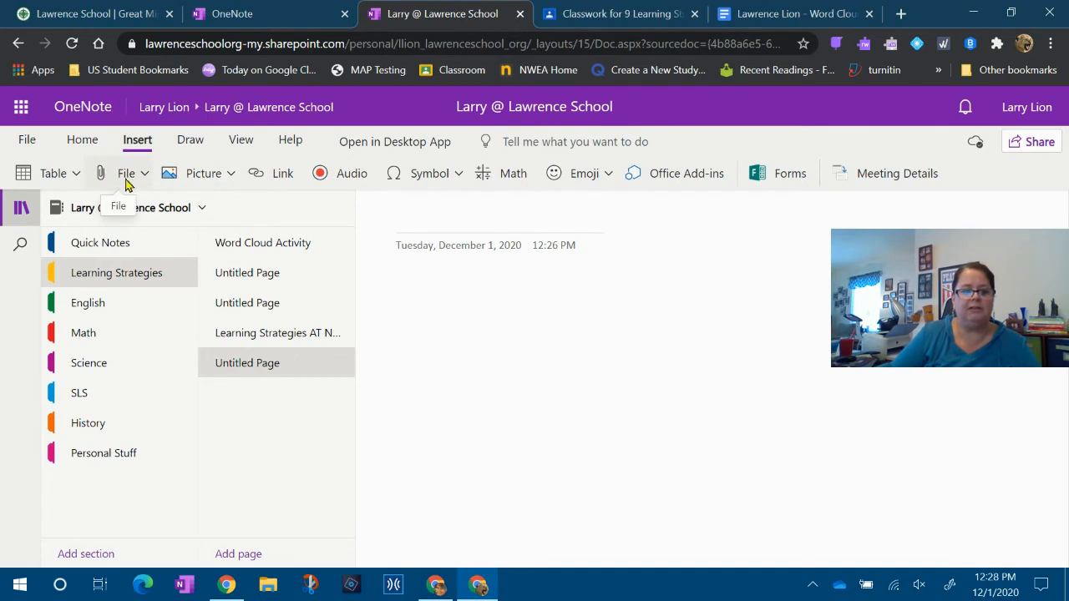
click(144, 177)
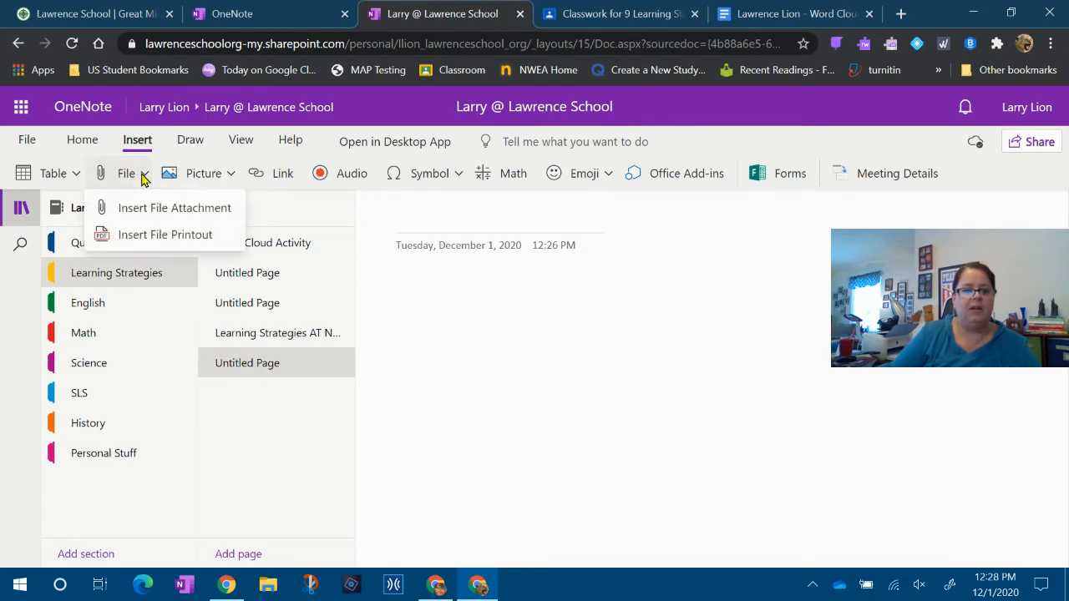
click(180, 239)
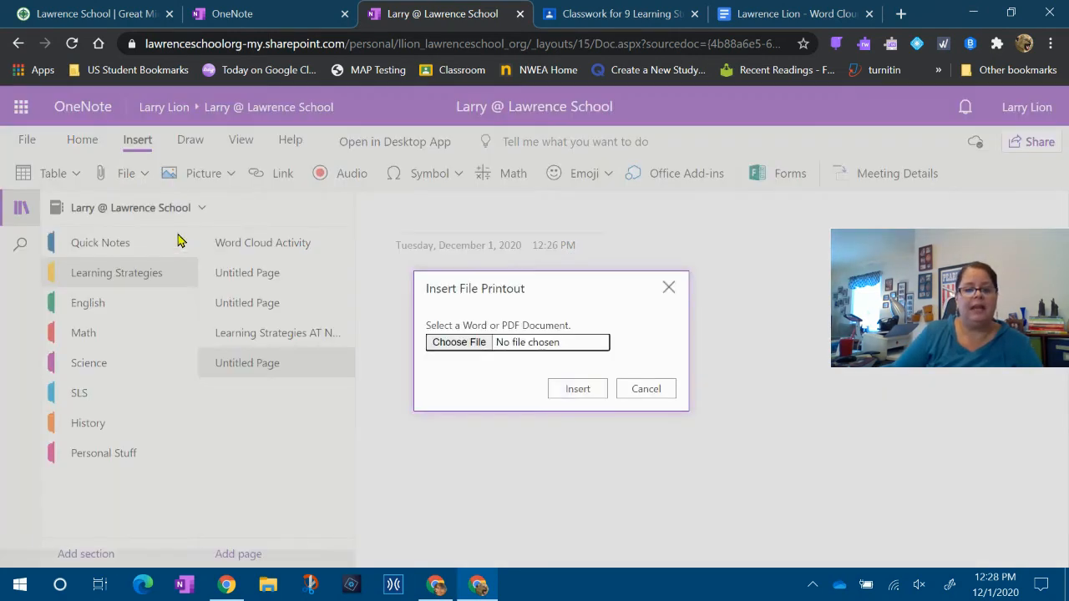
click(462, 346)
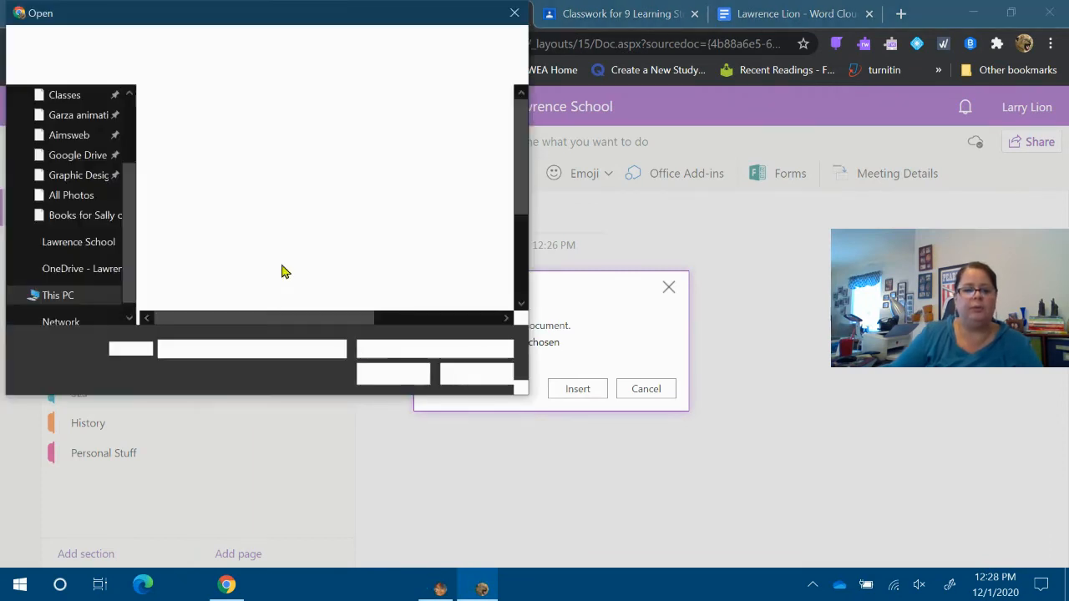
scroll(88, 152, up, 2)
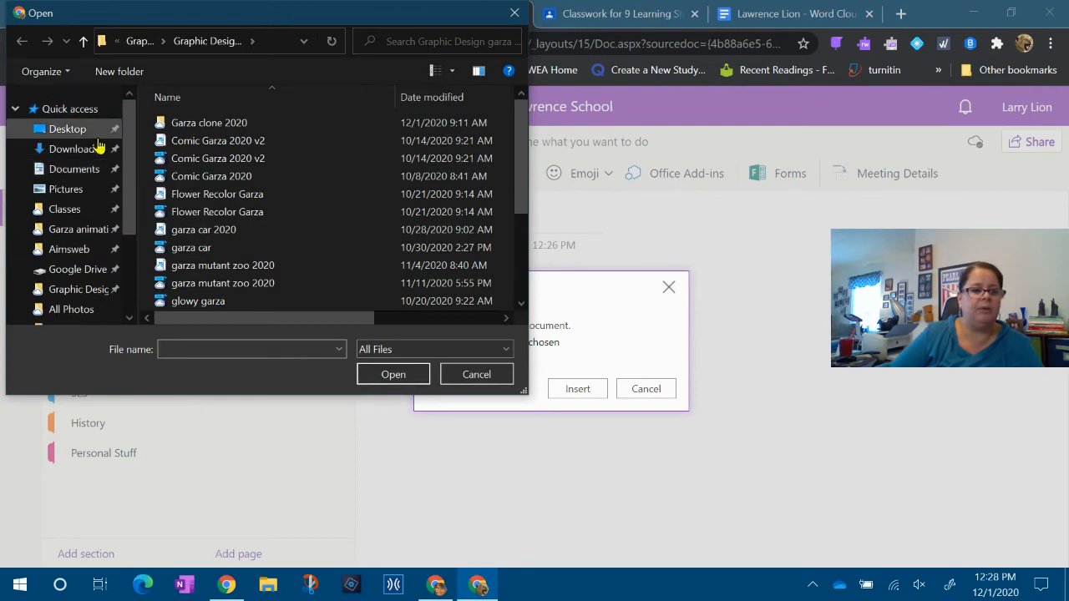
click(88, 151)
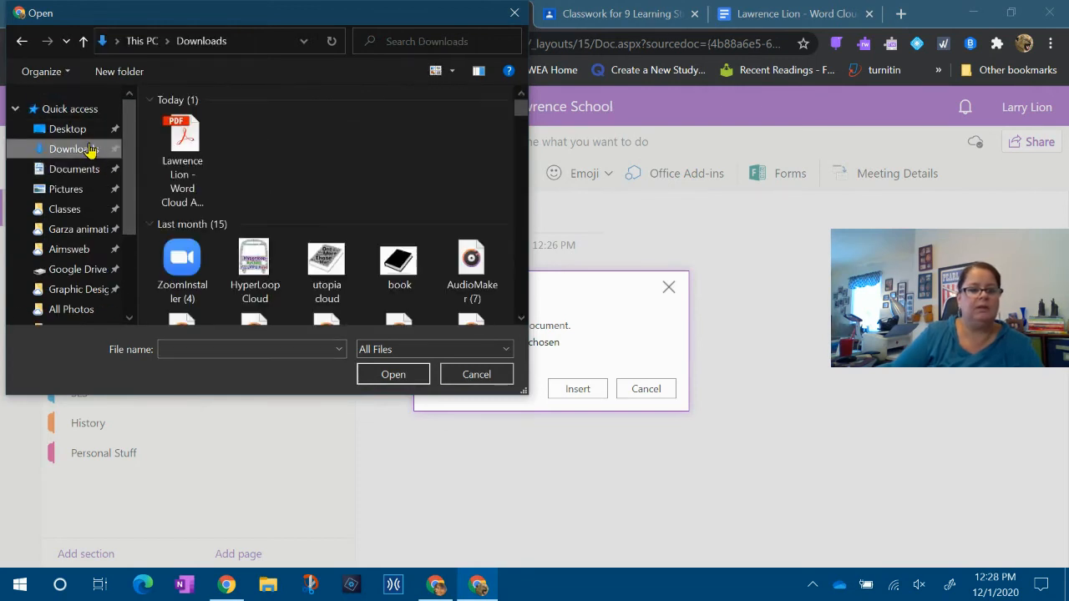
click(180, 146)
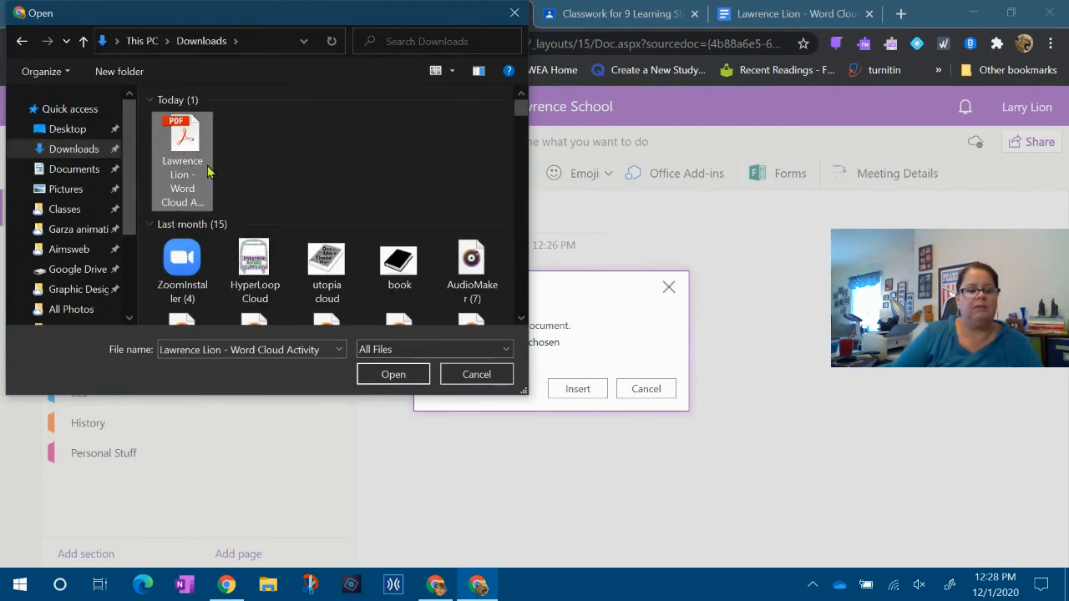
click(394, 376)
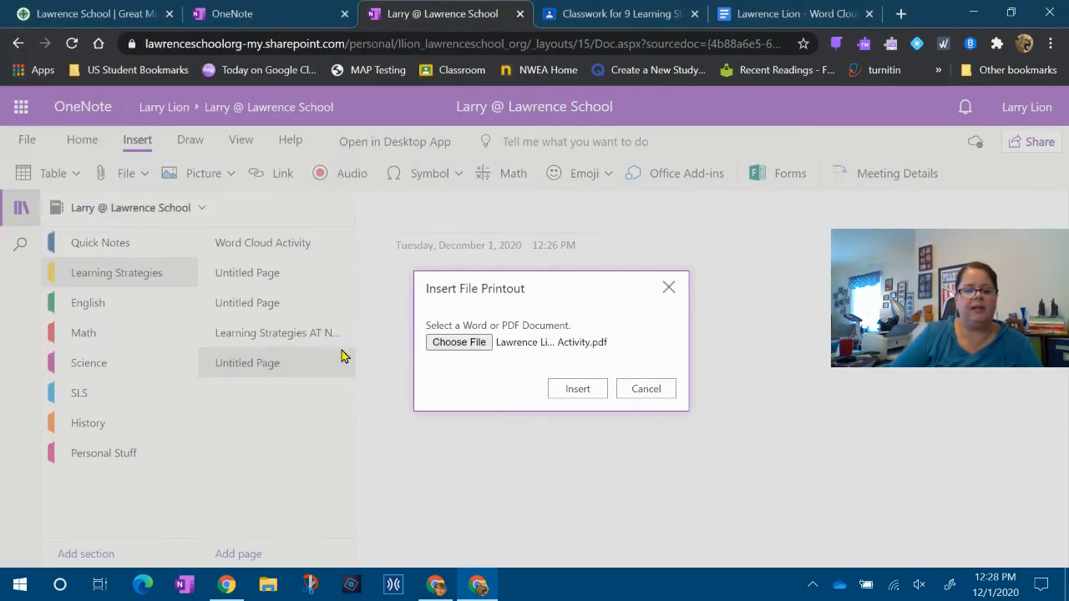
click(571, 389)
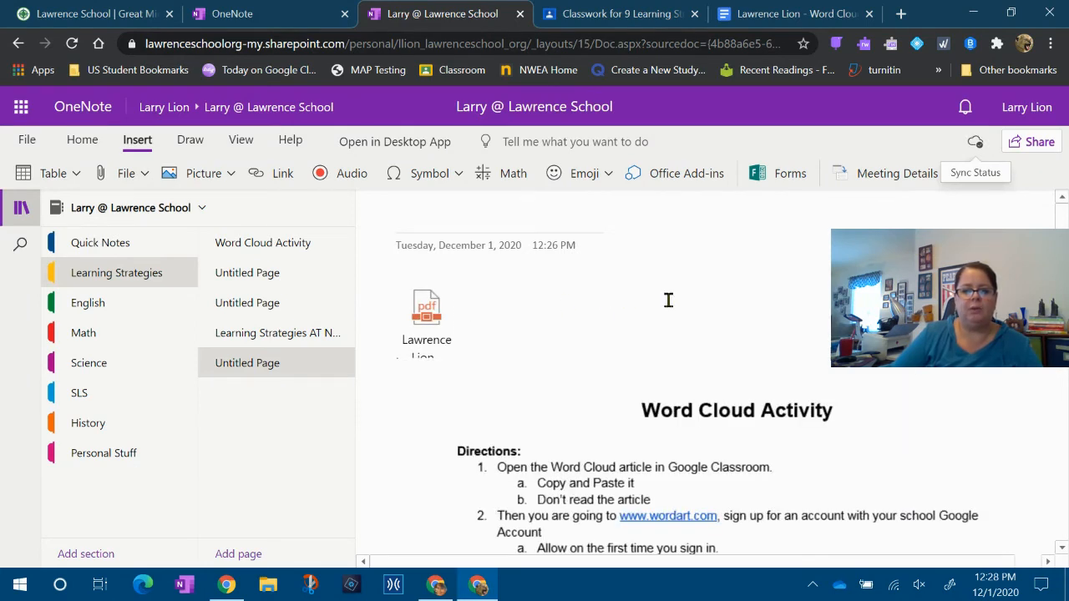
Look over the inserted printout and title its page "Word cloud activity 1"
scroll(605, 355, down, 4)
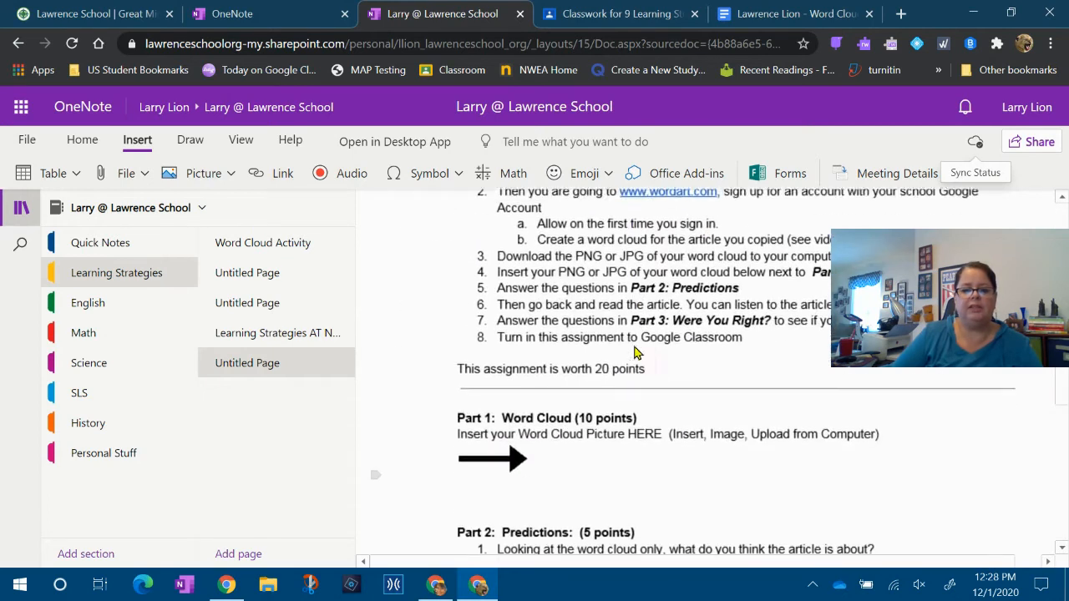
scroll(608, 341, down, 4)
click(622, 332)
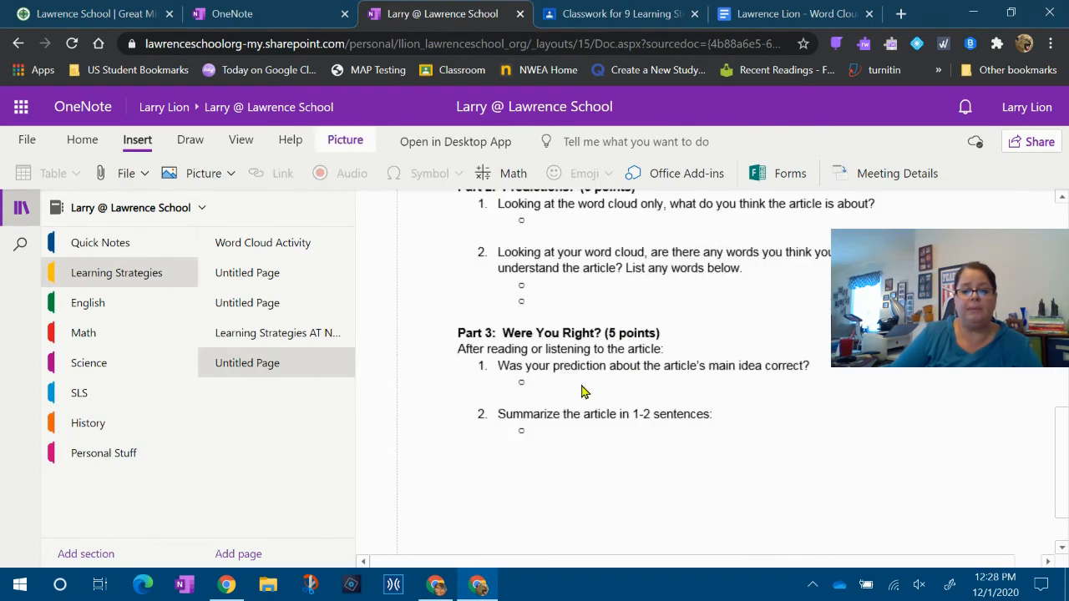
scroll(664, 416, up, 8)
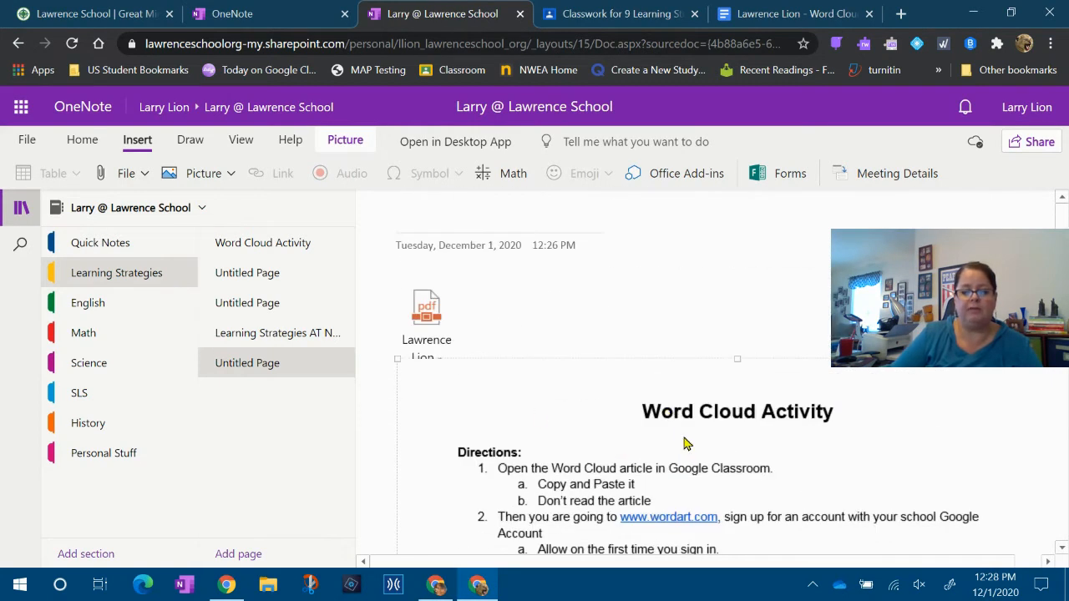
scroll(722, 338, down, 1)
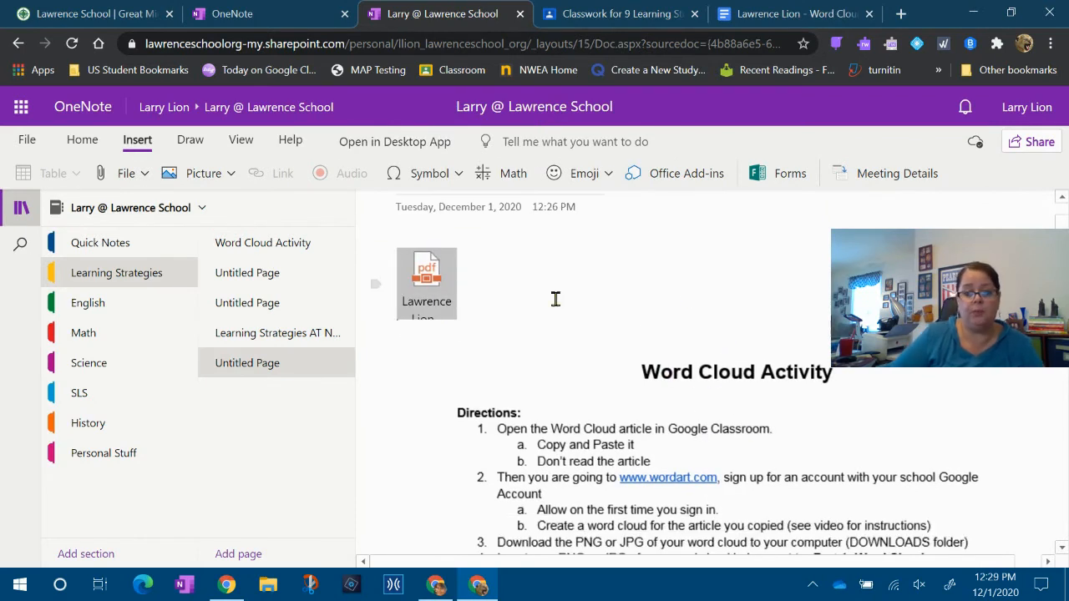
scroll(573, 298, up, 1)
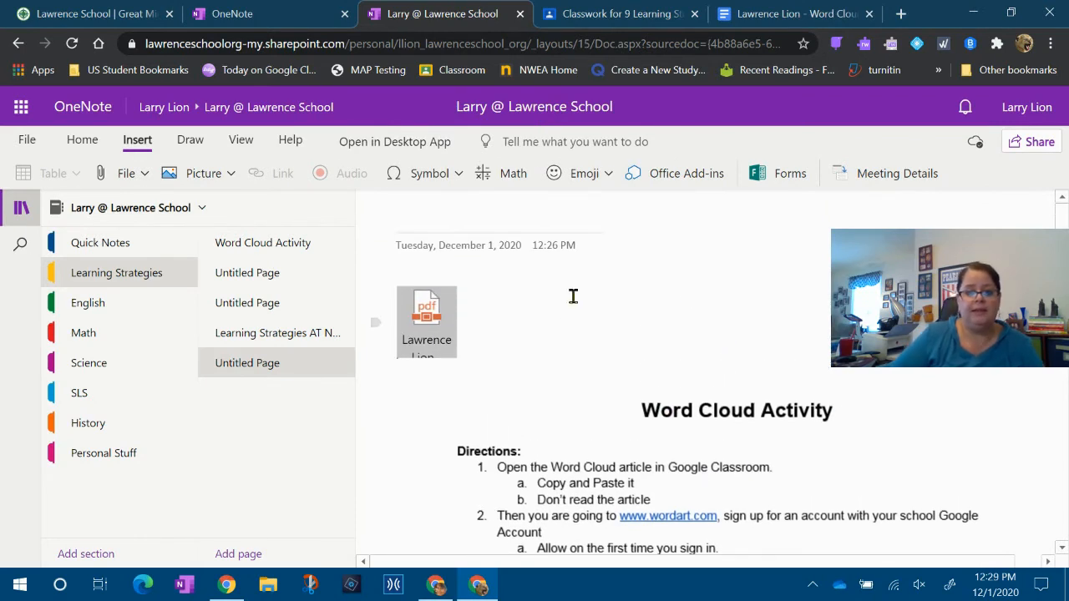
click(408, 217)
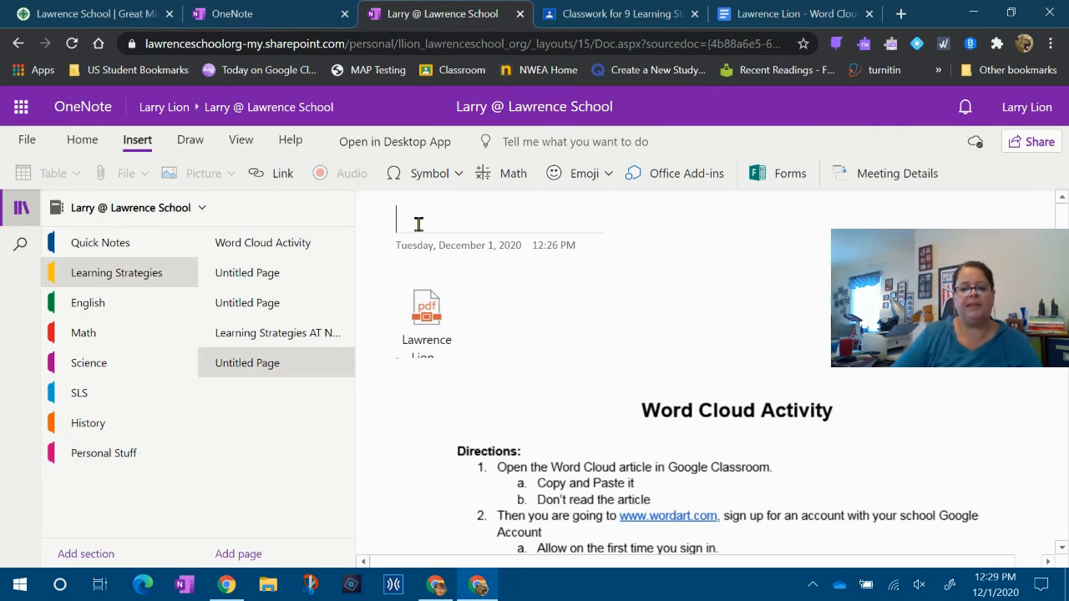
text(Wod)
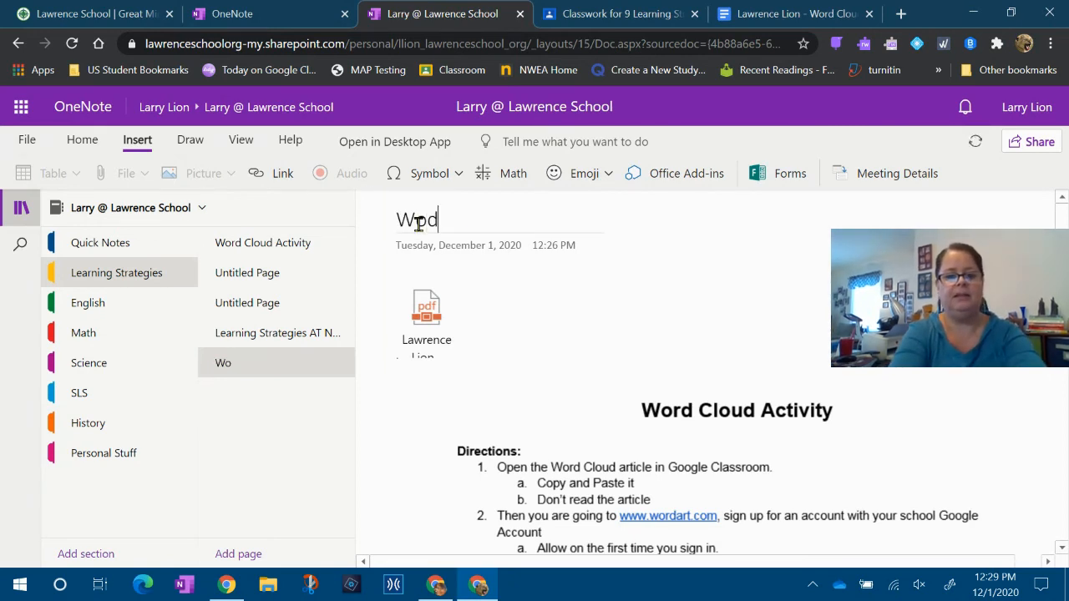
key(BackSpace)
text(rd cl)
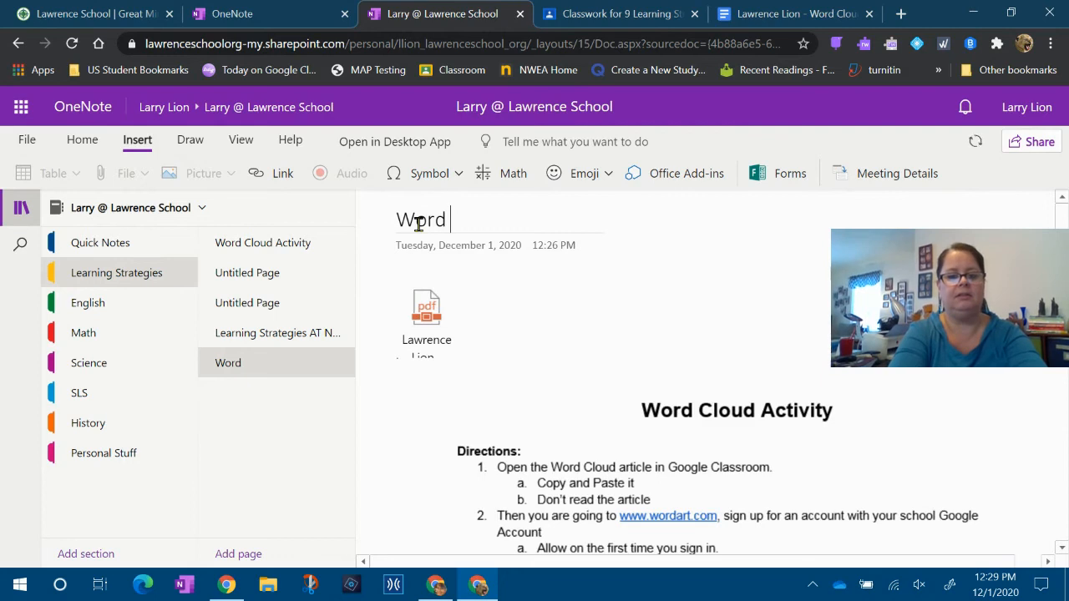
text(oud activity 1)
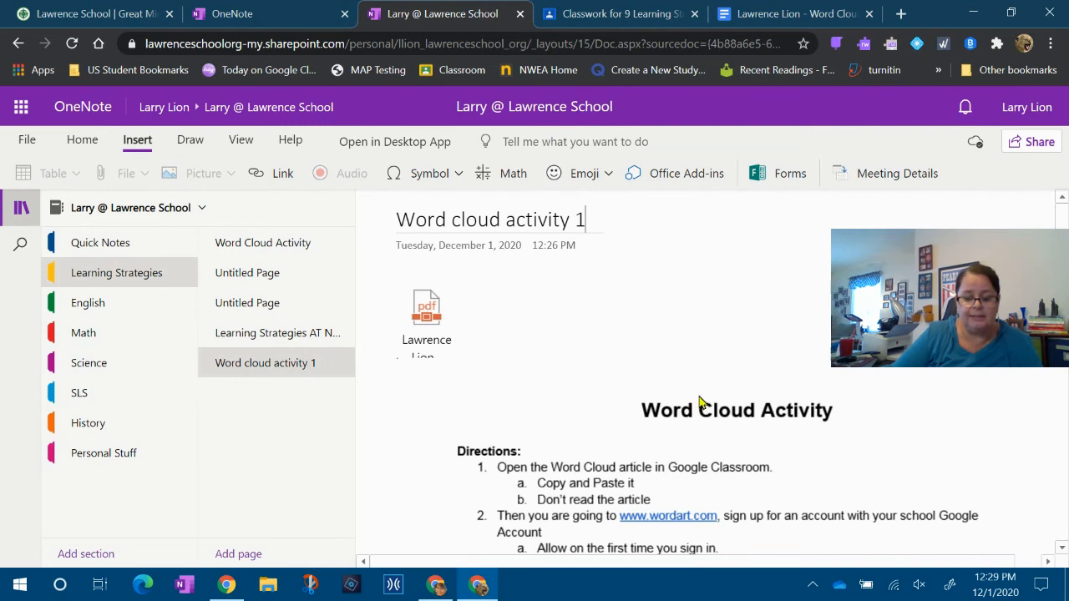
Annotate the printout with a blue pen: circle the Word Cloud Activity heading and handwrite "4 x 5" above it and "Notes" beside it
scroll(701, 403, down, 1)
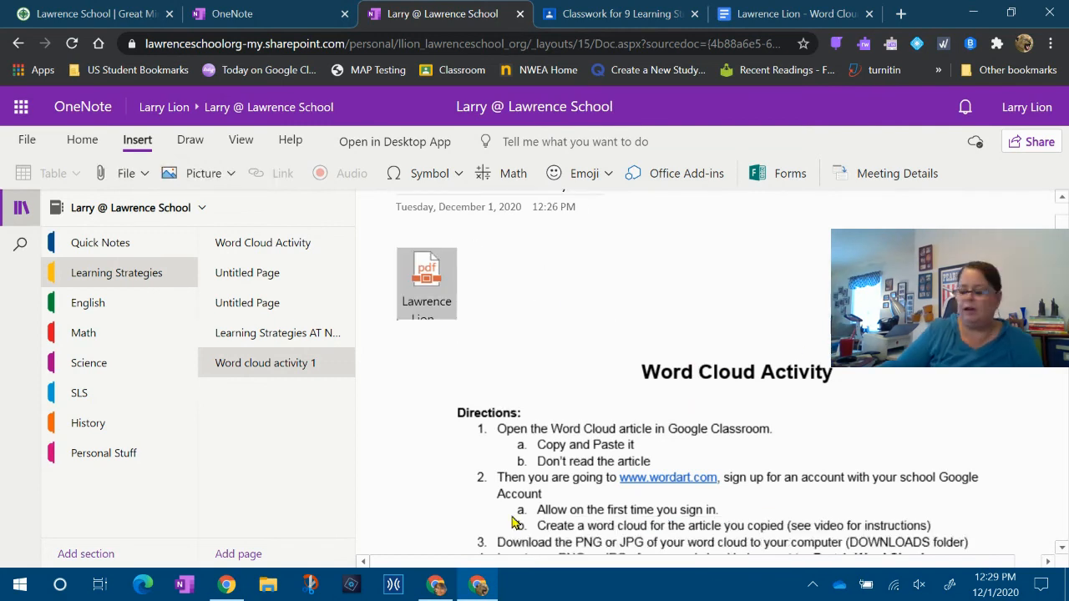
click(199, 143)
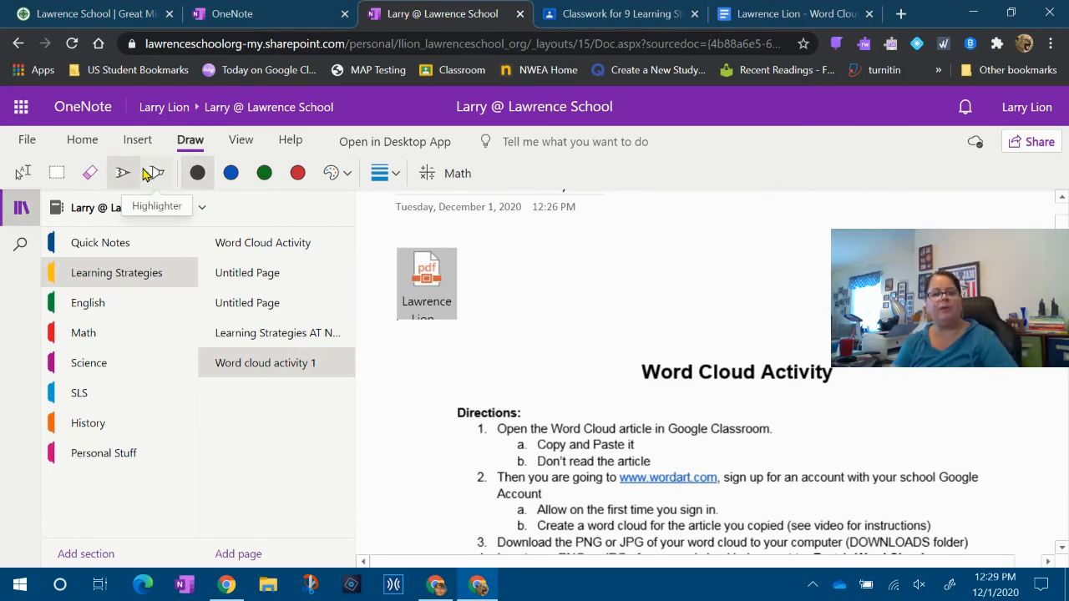
click(233, 175)
mouse_move(720, 321)
mouse_down()
mouse_move(670, 319)
mouse_move(660, 377)
mouse_move(873, 370)
mouse_move(725, 323)
mouse_up()
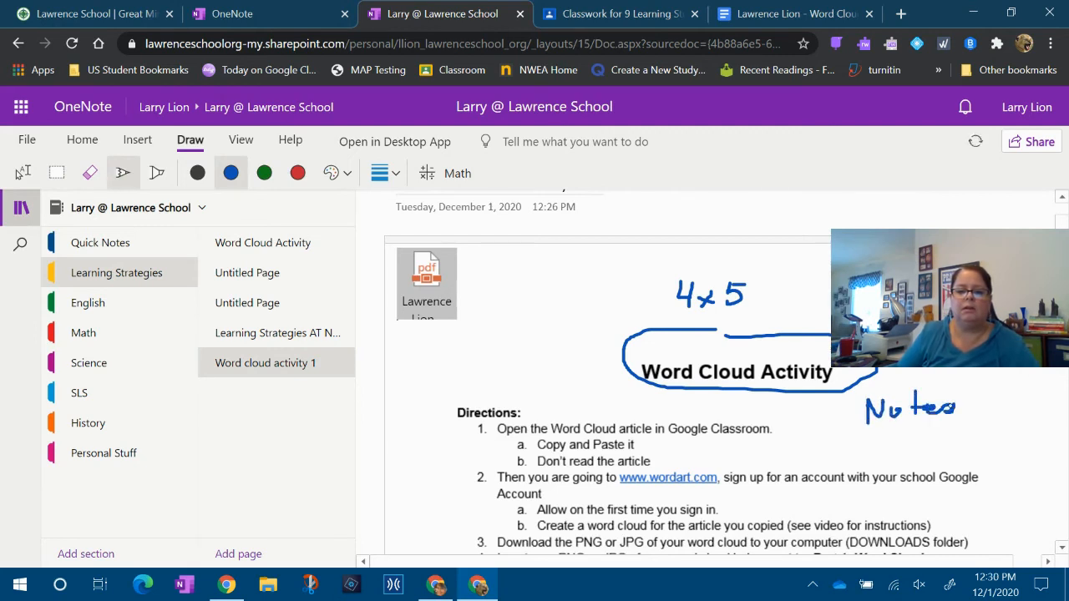
Highlight the first direction, "Open the Word Cloud article in Google Classroom", with the yellow highlighter
click(156, 172)
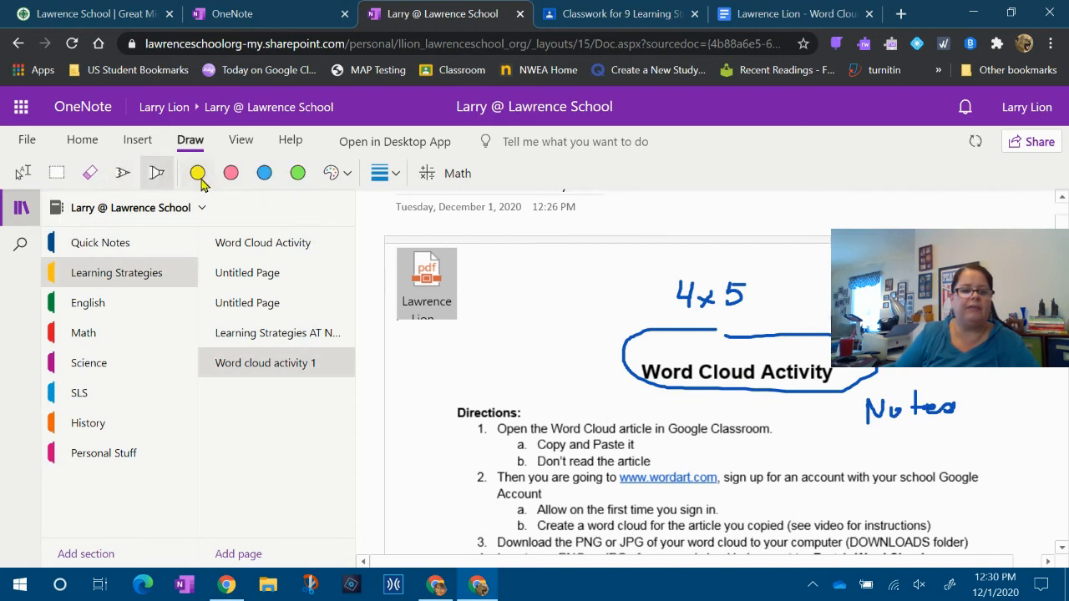
drag(500, 429, 768, 428)
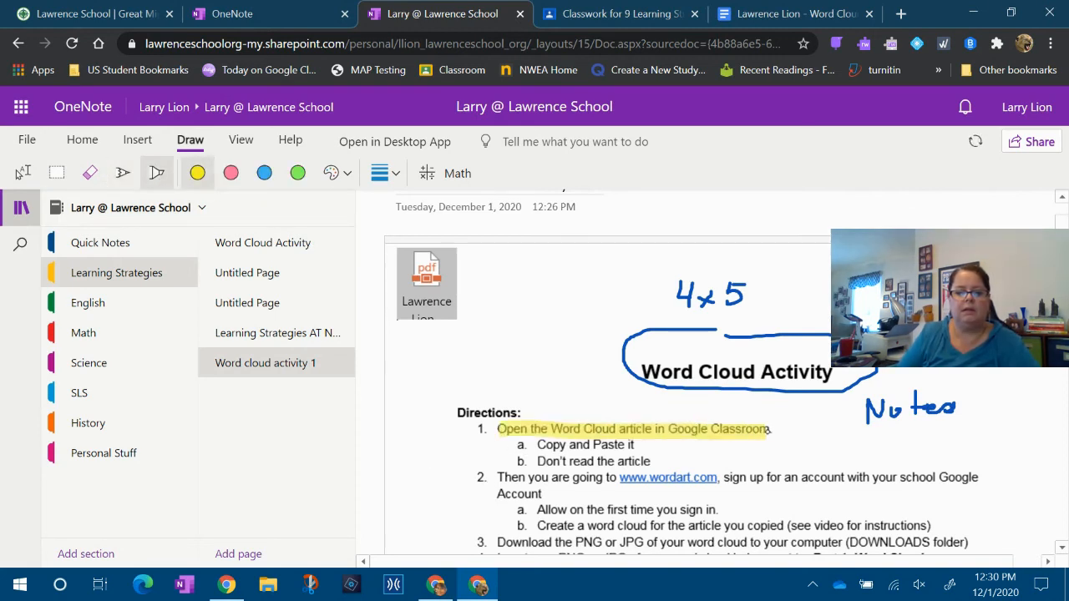
Look over the highlighter's extra colors, the Math instructions and the page's save status
click(346, 173)
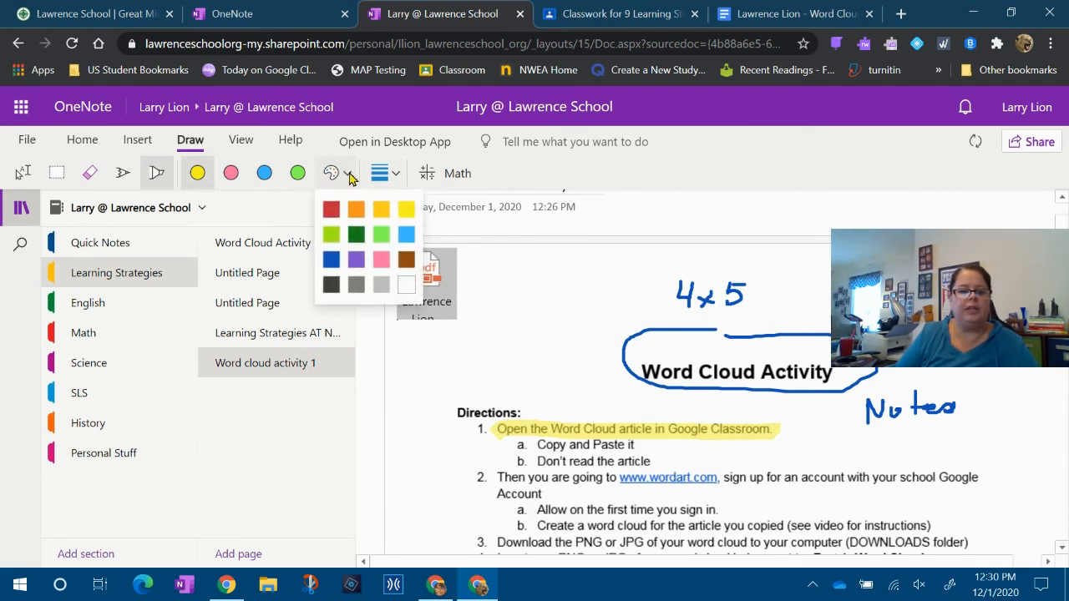
click(438, 175)
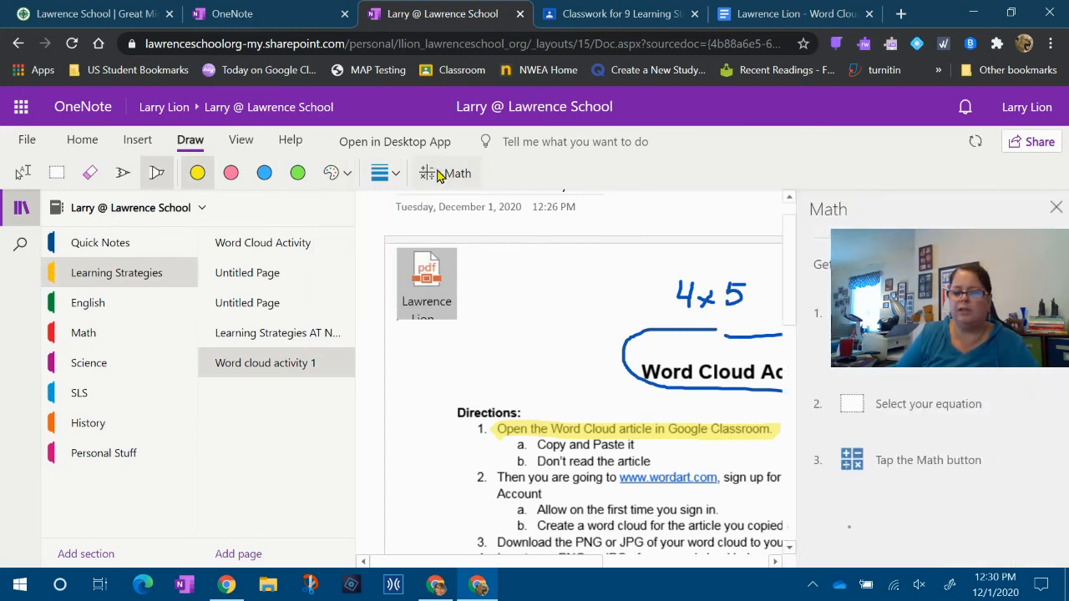
click(1056, 208)
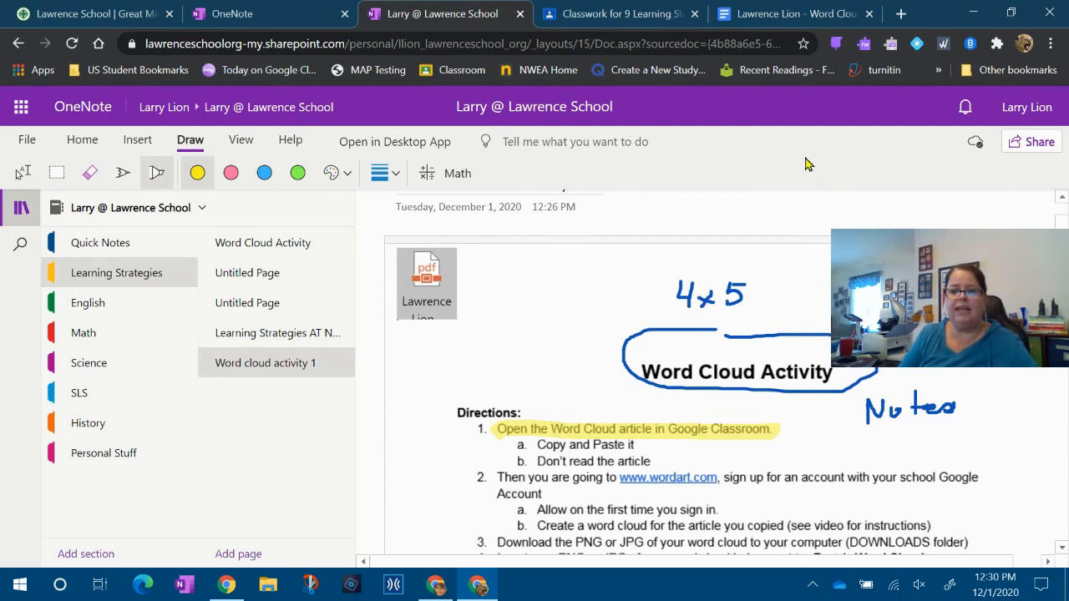
click(976, 143)
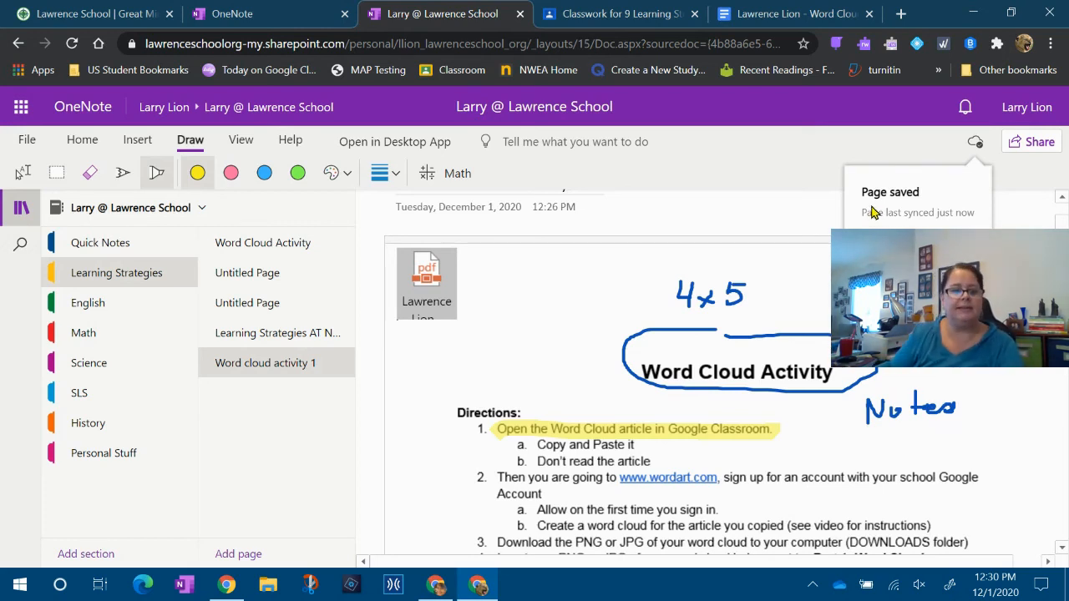
Add a text note reading "dfssfdfdsfdfd" on the printout and position it beside the arrow under Part 1: Word Cloud
click(23, 172)
scroll(477, 392, down, 10)
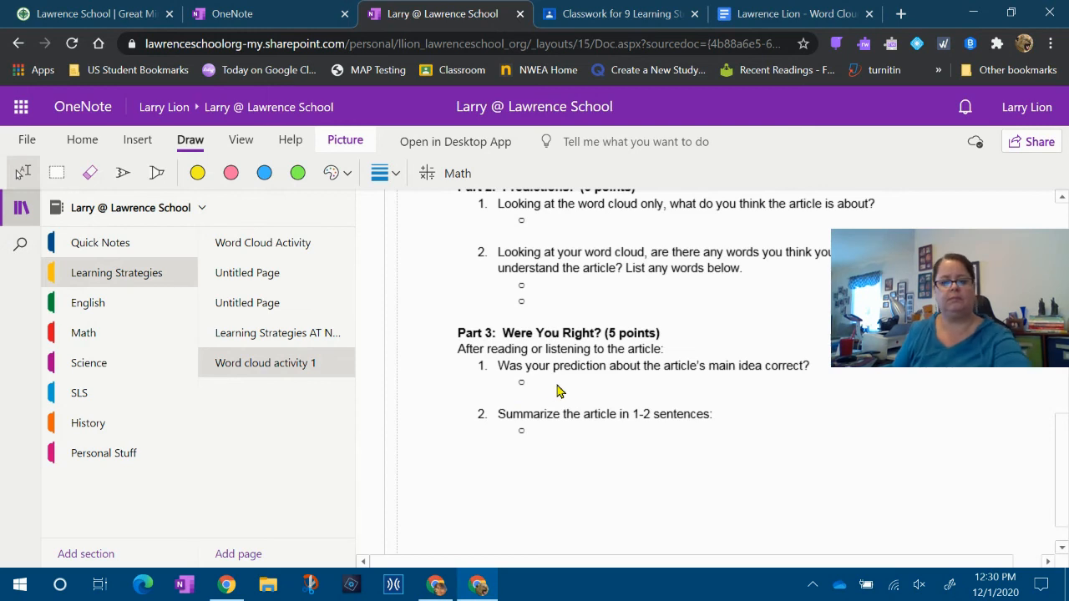
scroll(578, 417, up, 4)
scroll(578, 417, up, 5)
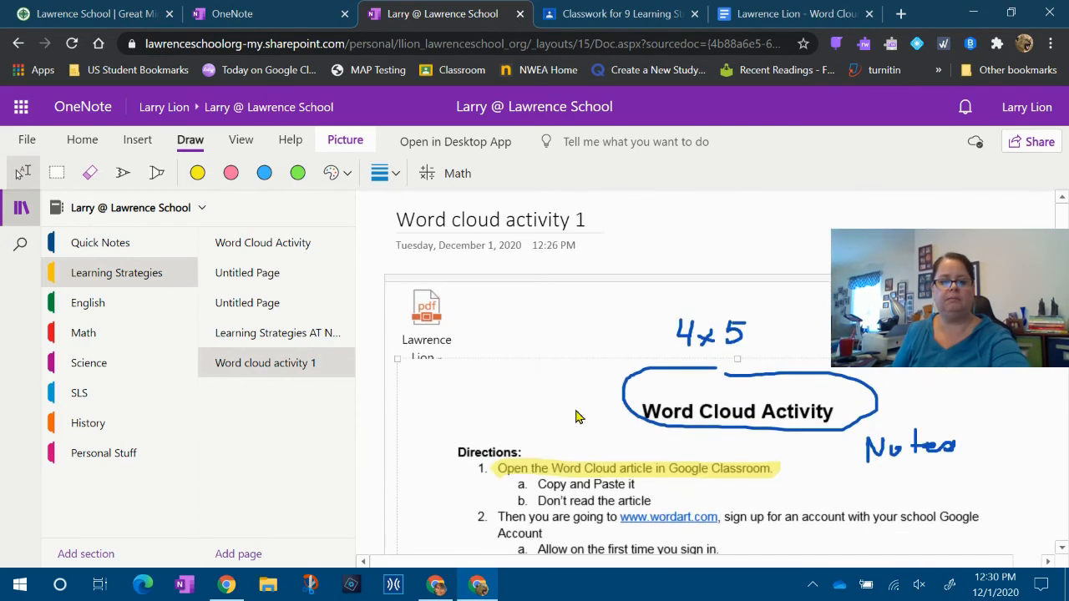
scroll(578, 418, down, 3)
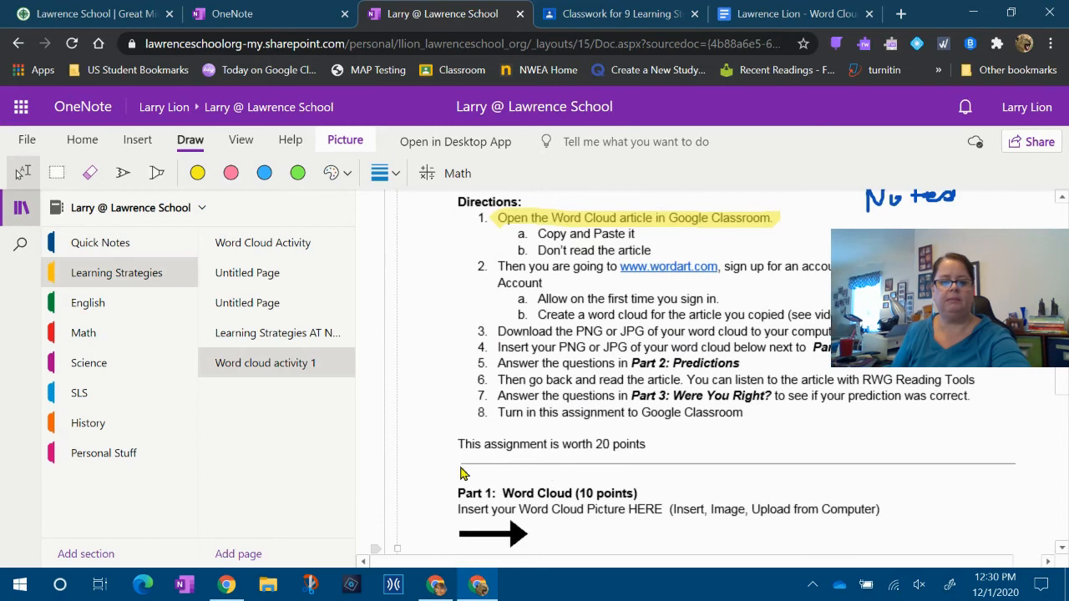
scroll(553, 477, down, 2)
click(502, 414)
text(dfssfdfdsfdfd)
drag(583, 406, 663, 363)
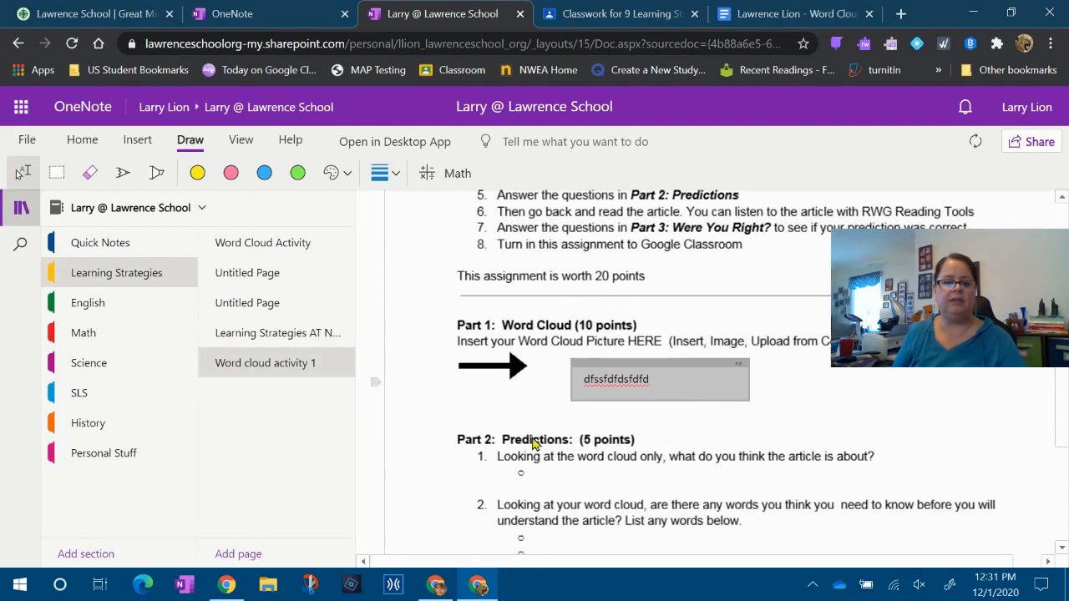
Place a text box under the "Summarize the article in 1-2 sentences" question in Part 3 and enter "sfsfsfs"
scroll(618, 473, down, 3)
click(616, 470)
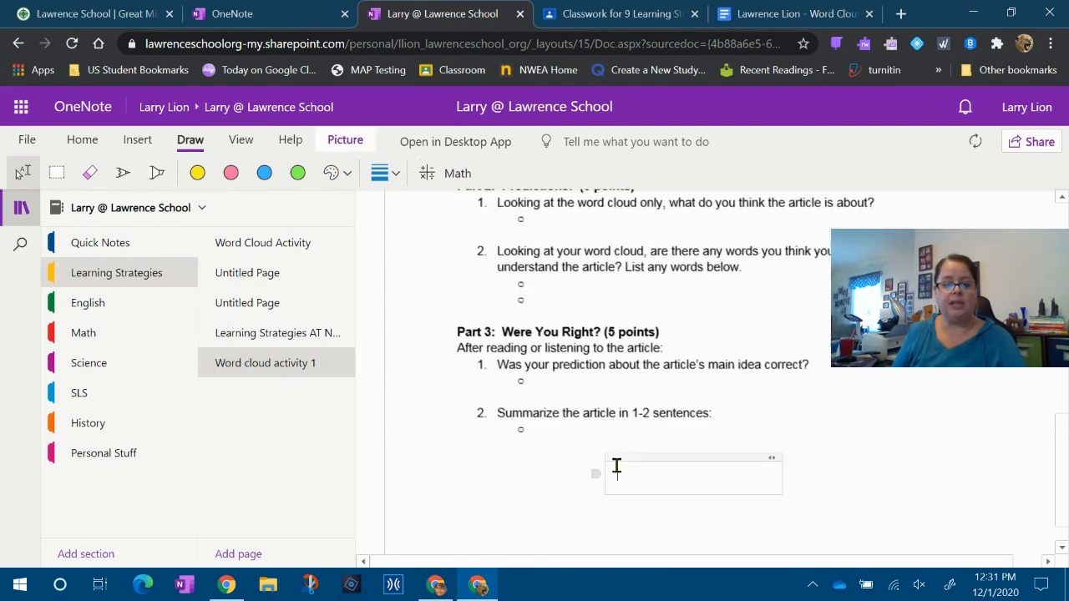
click(596, 430)
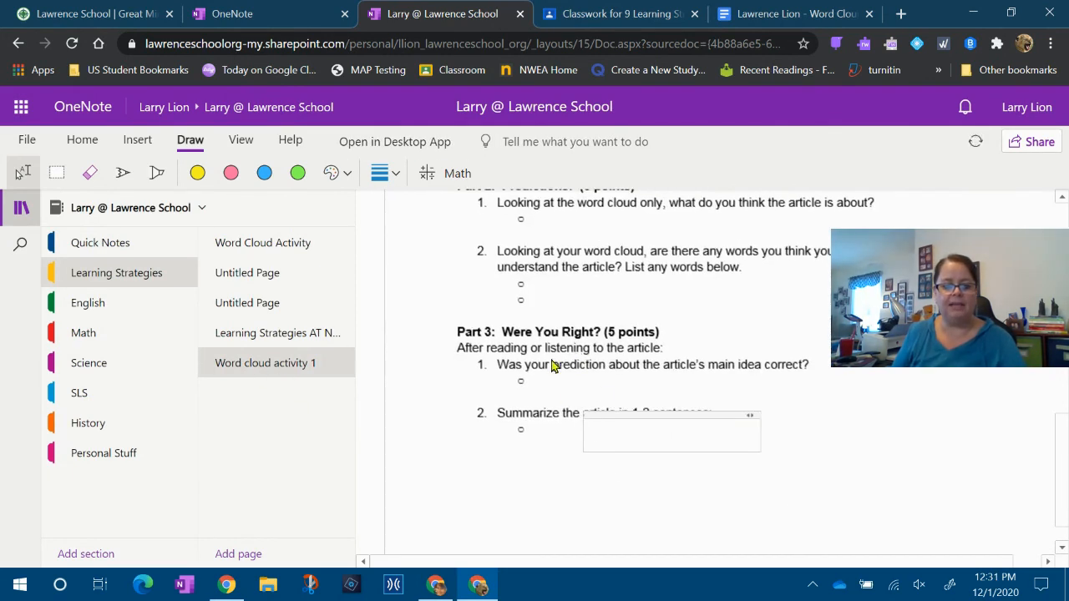
drag(620, 410, 593, 434)
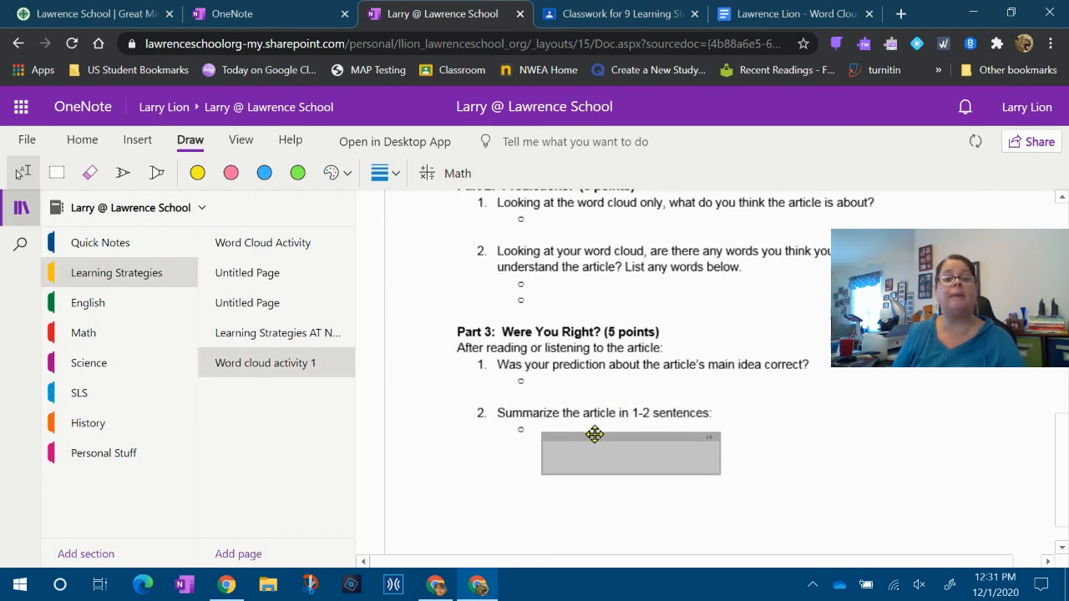
click(655, 448)
text(sfsfsfs)
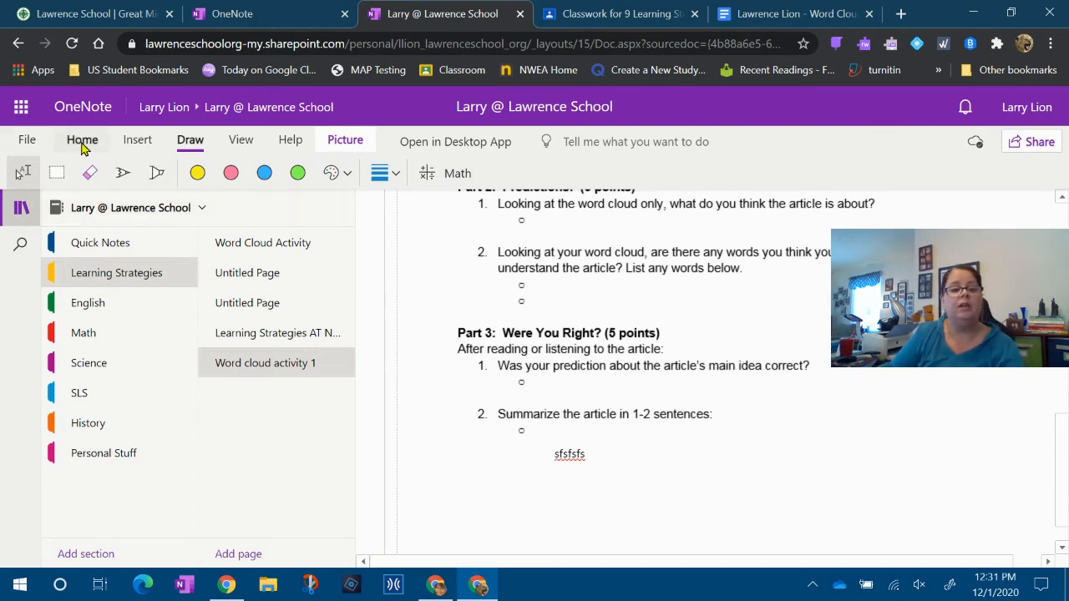
Print the annotated page with Microsoft Print to PDF as the destination
click(25, 142)
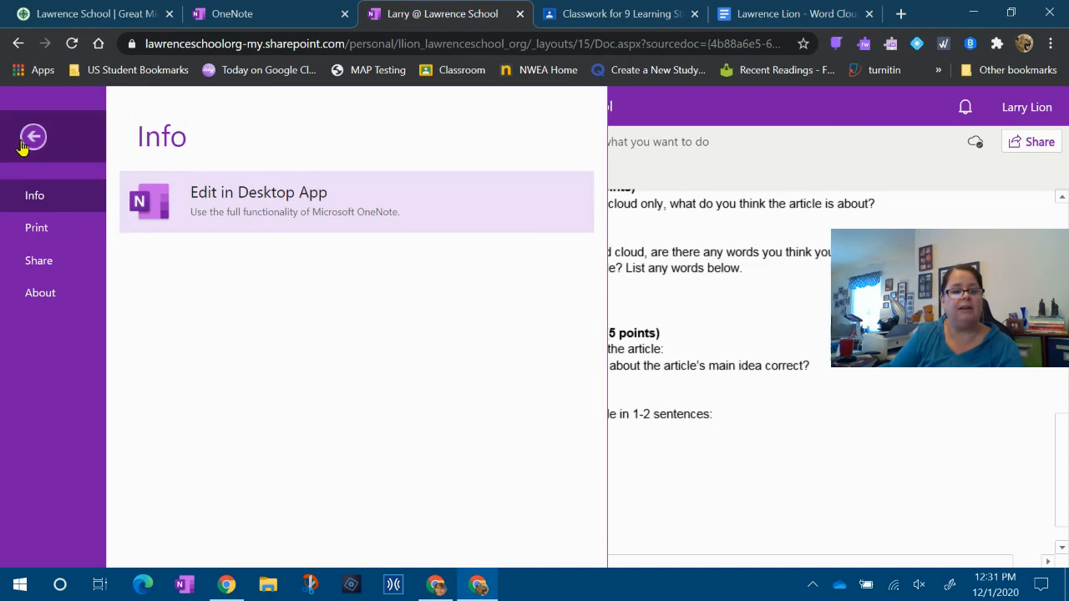
click(36, 230)
click(190, 209)
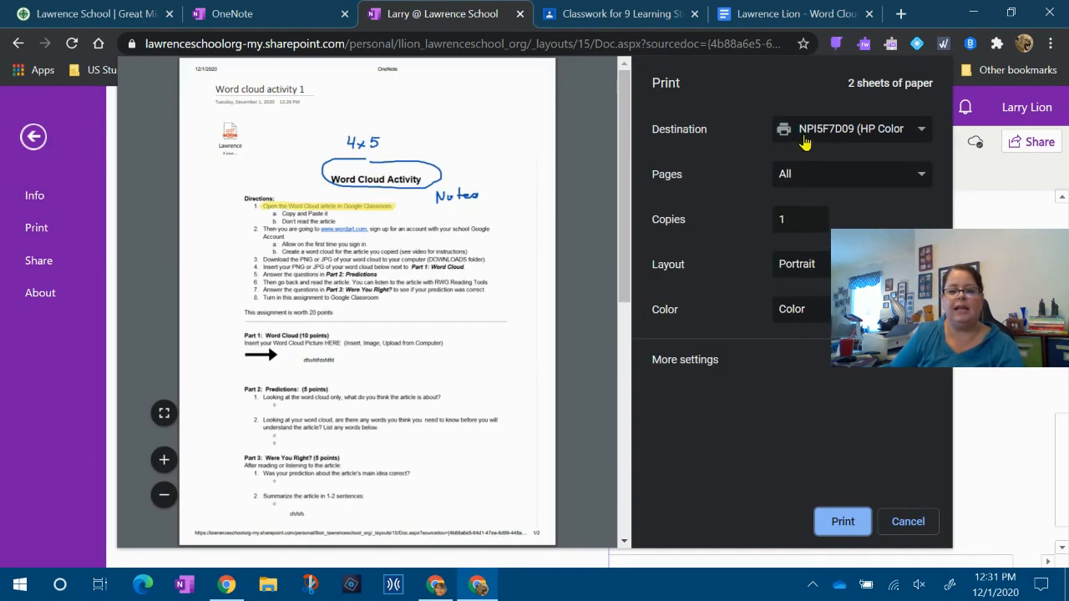
click(803, 133)
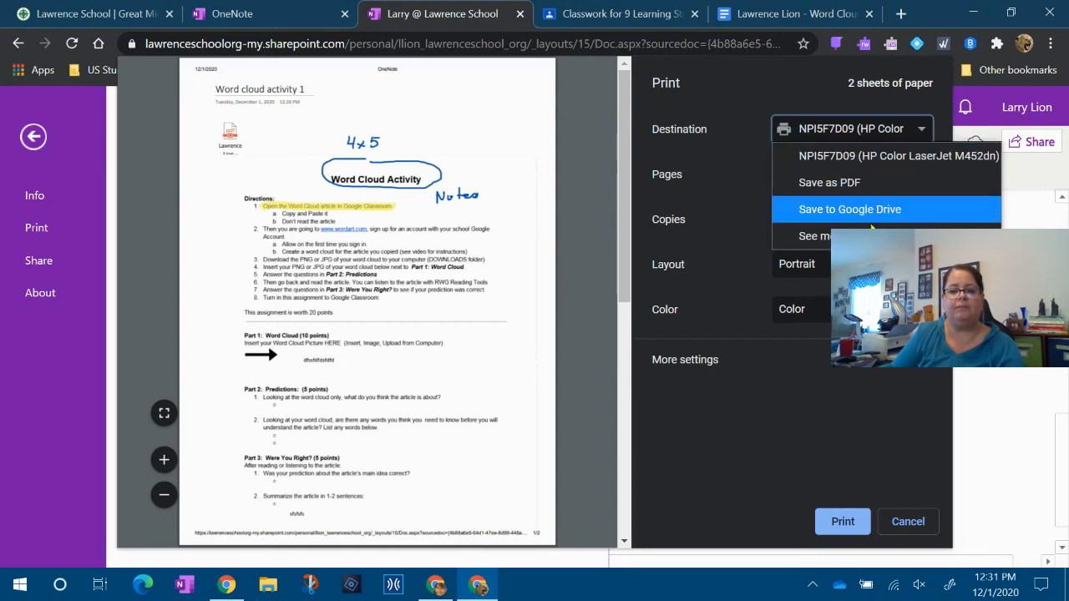
click(814, 236)
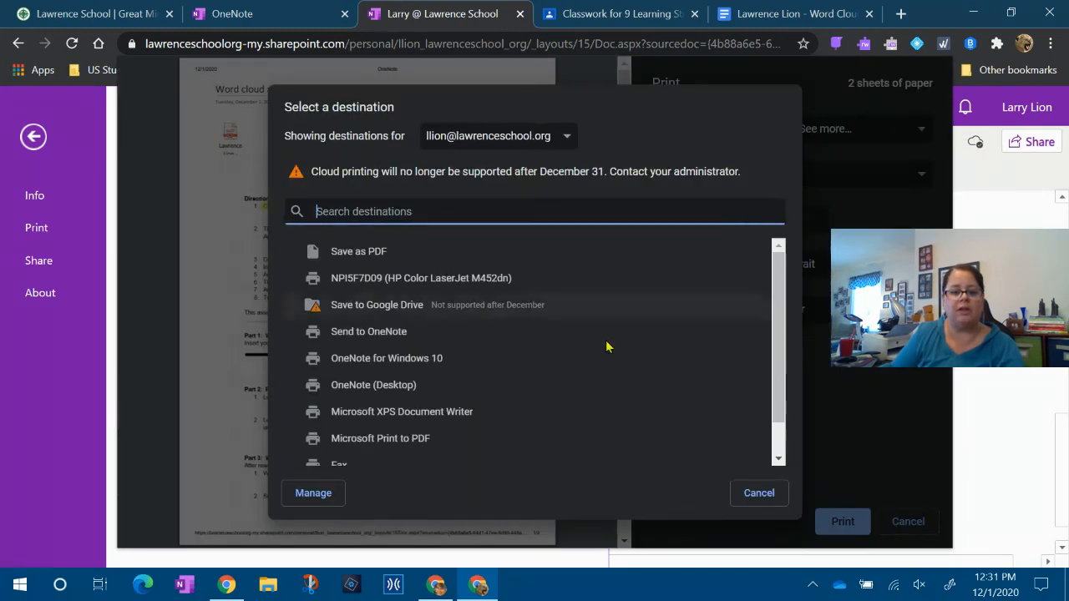
click(407, 436)
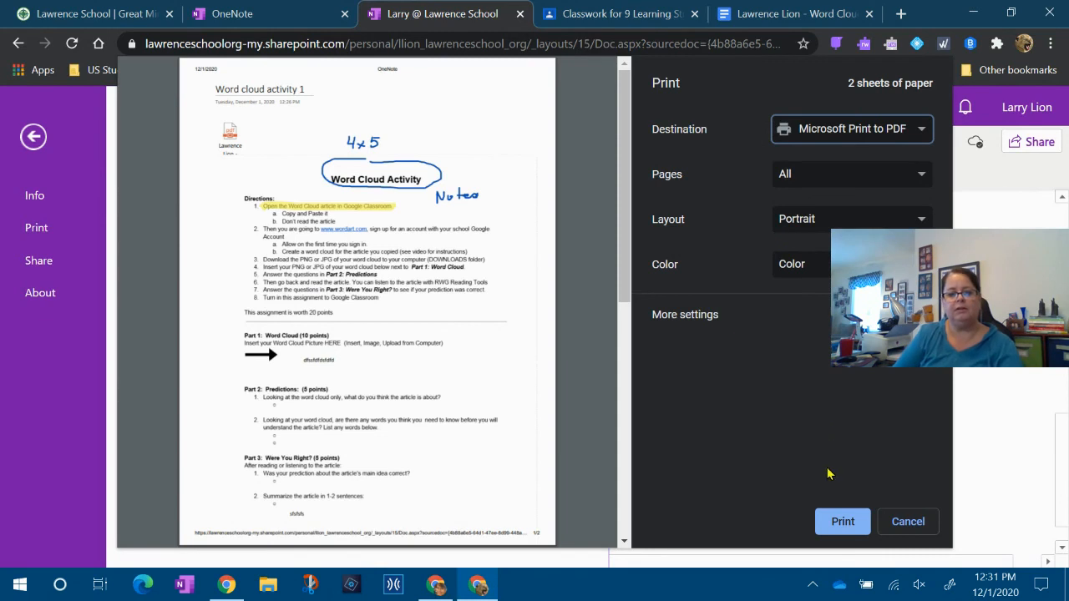
click(831, 514)
click(840, 520)
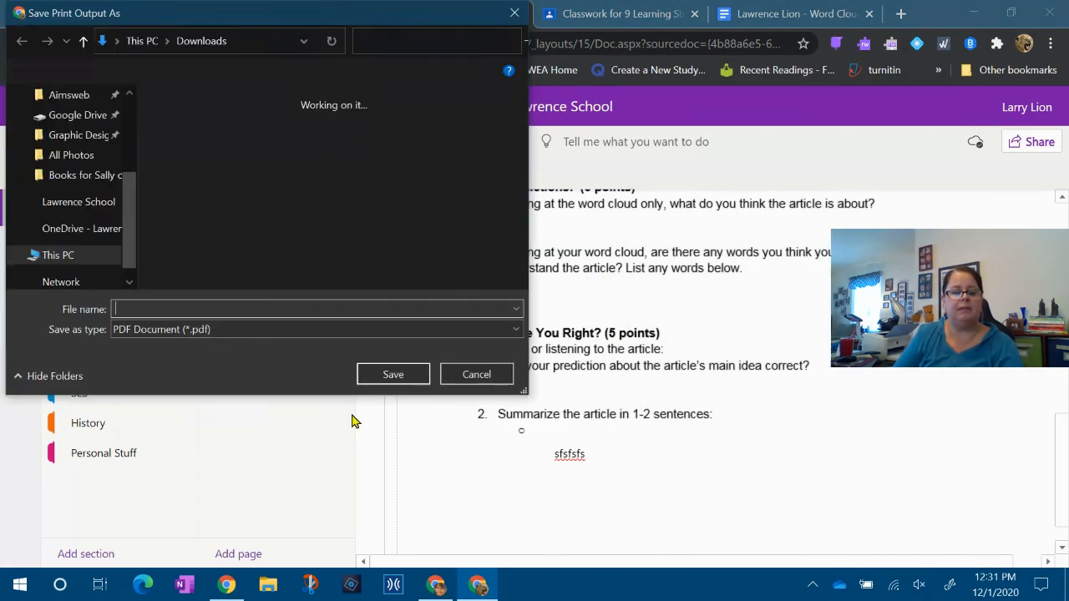
Save the print output as a PDF in Downloads, named "word cloud" followed by the student's first name
text(w)
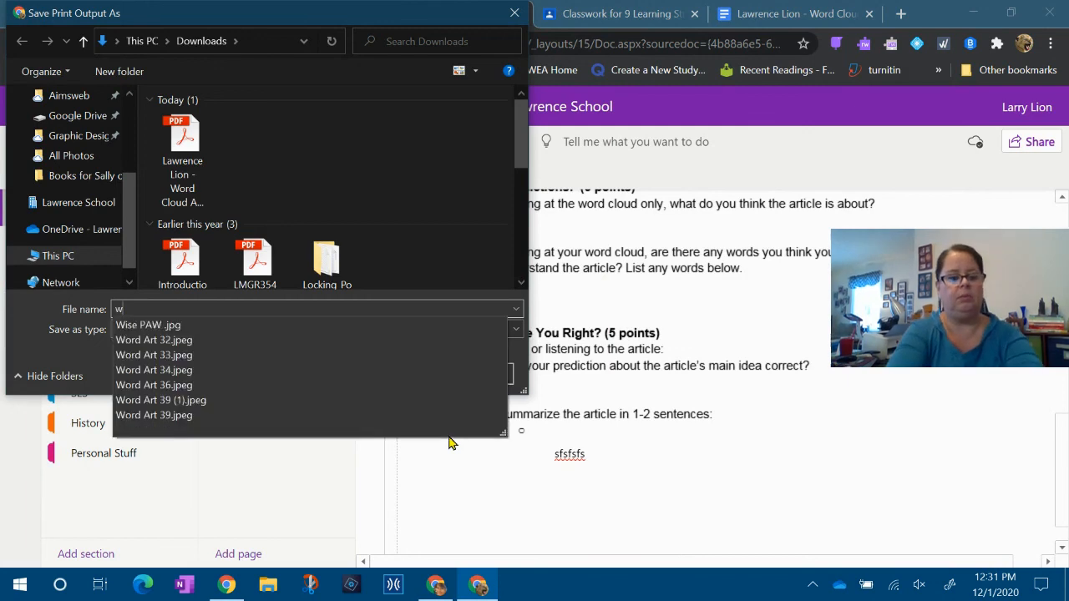
text(ord cloud g)
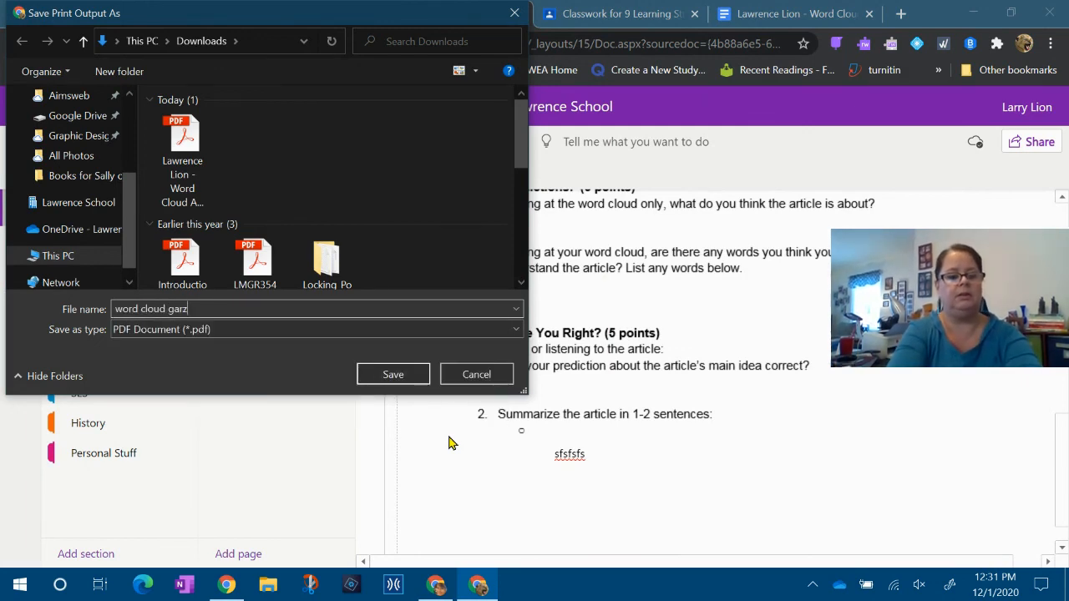
key(BackSpace)
text(larry)
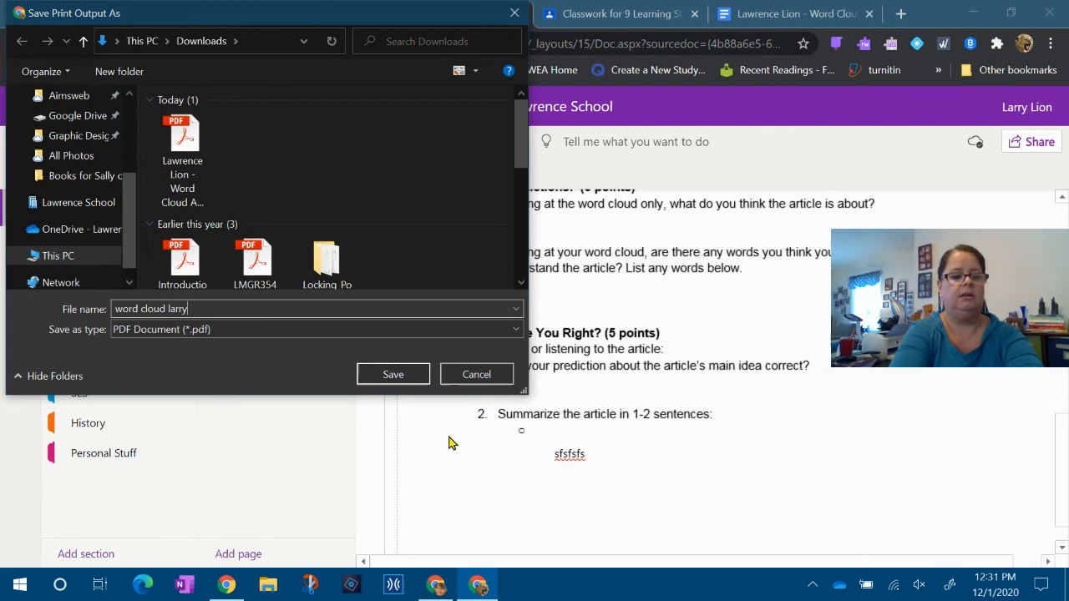
click(382, 374)
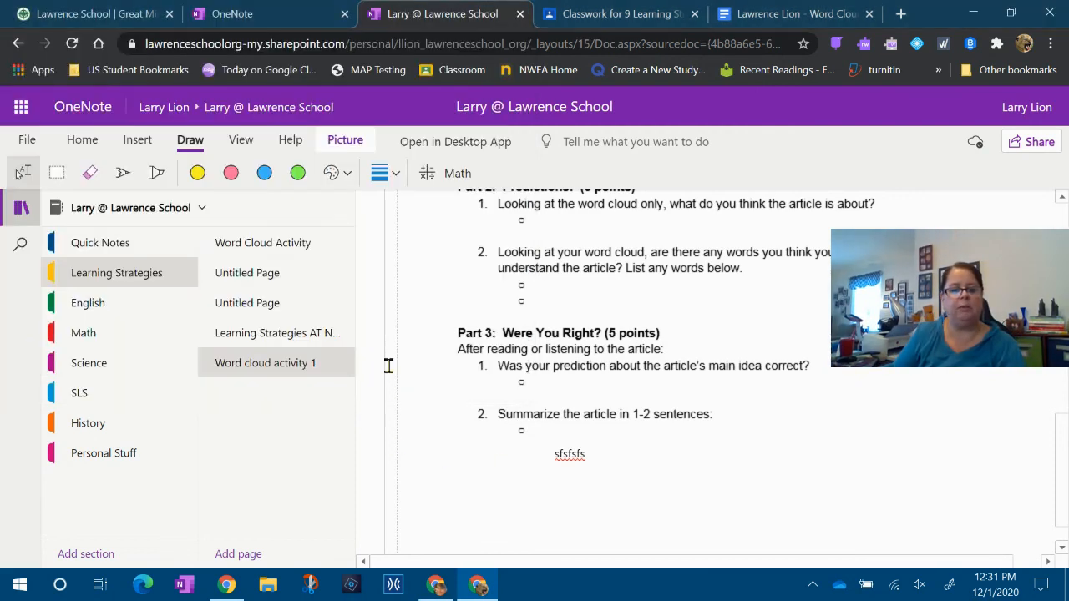
Switch to the Google Classroom classwork page showing the Word Cloud Activity assignment
click(638, 21)
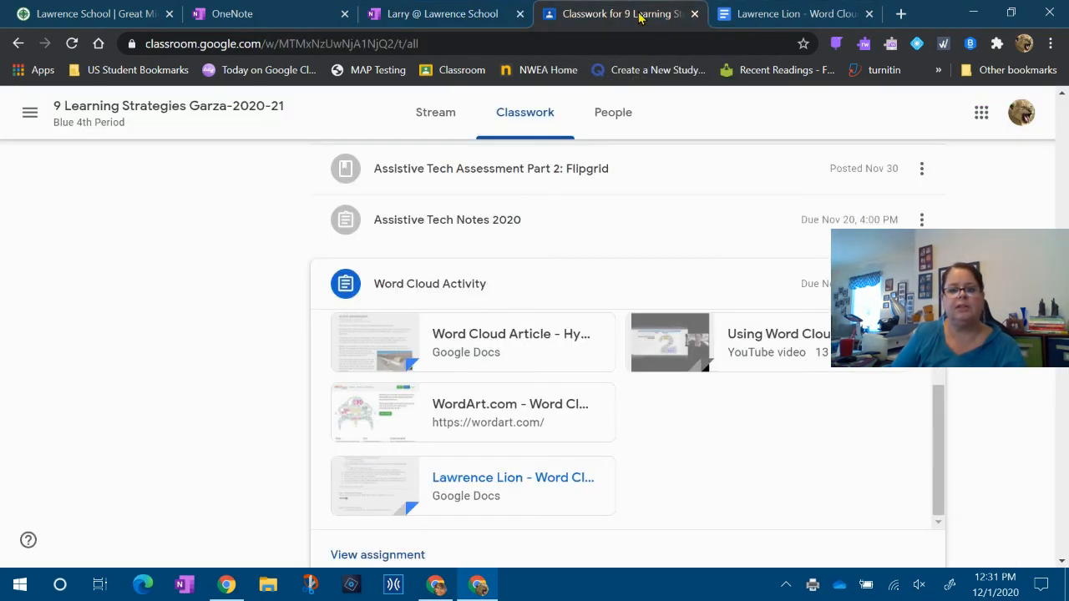